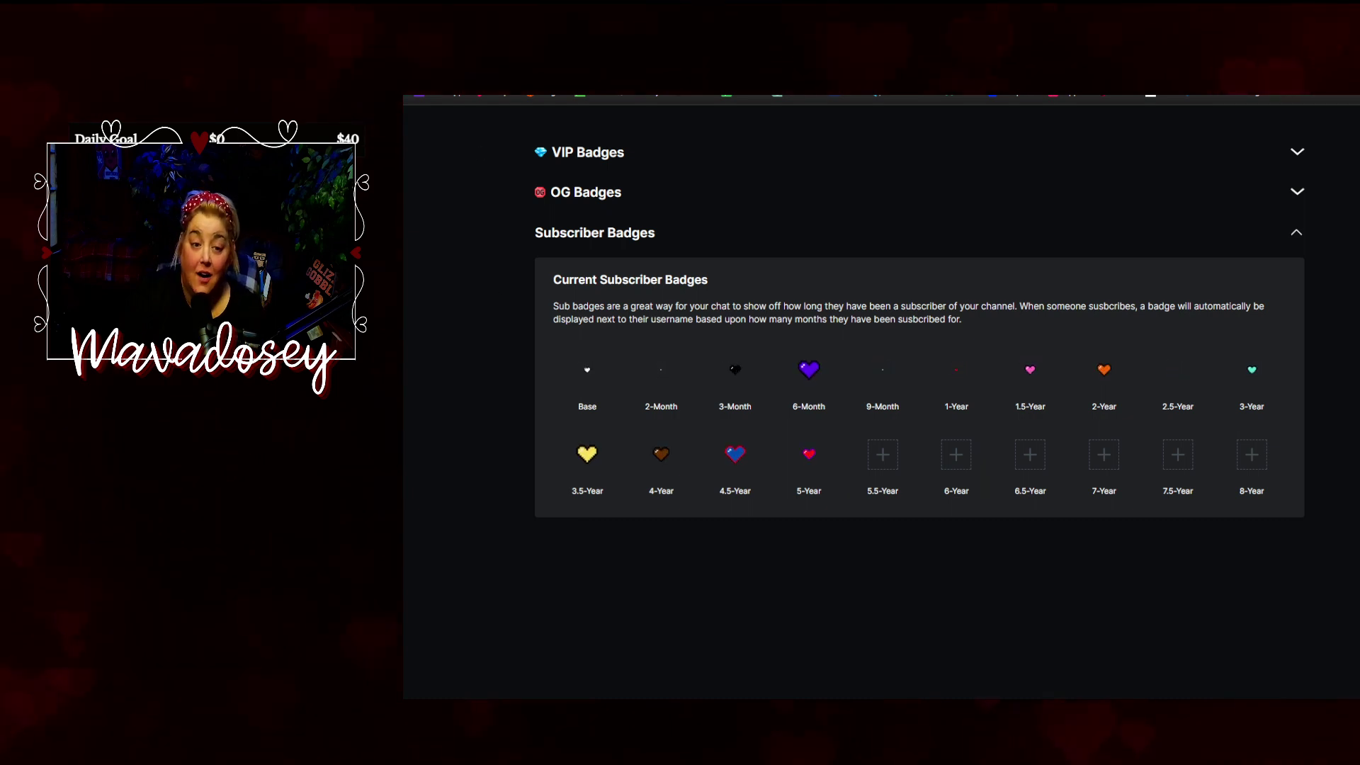
Step: Switch from the Kick subscriber badges tab to the 3D Gif Maker tab
{"action": "key", "text": "ctrl+Tab"}
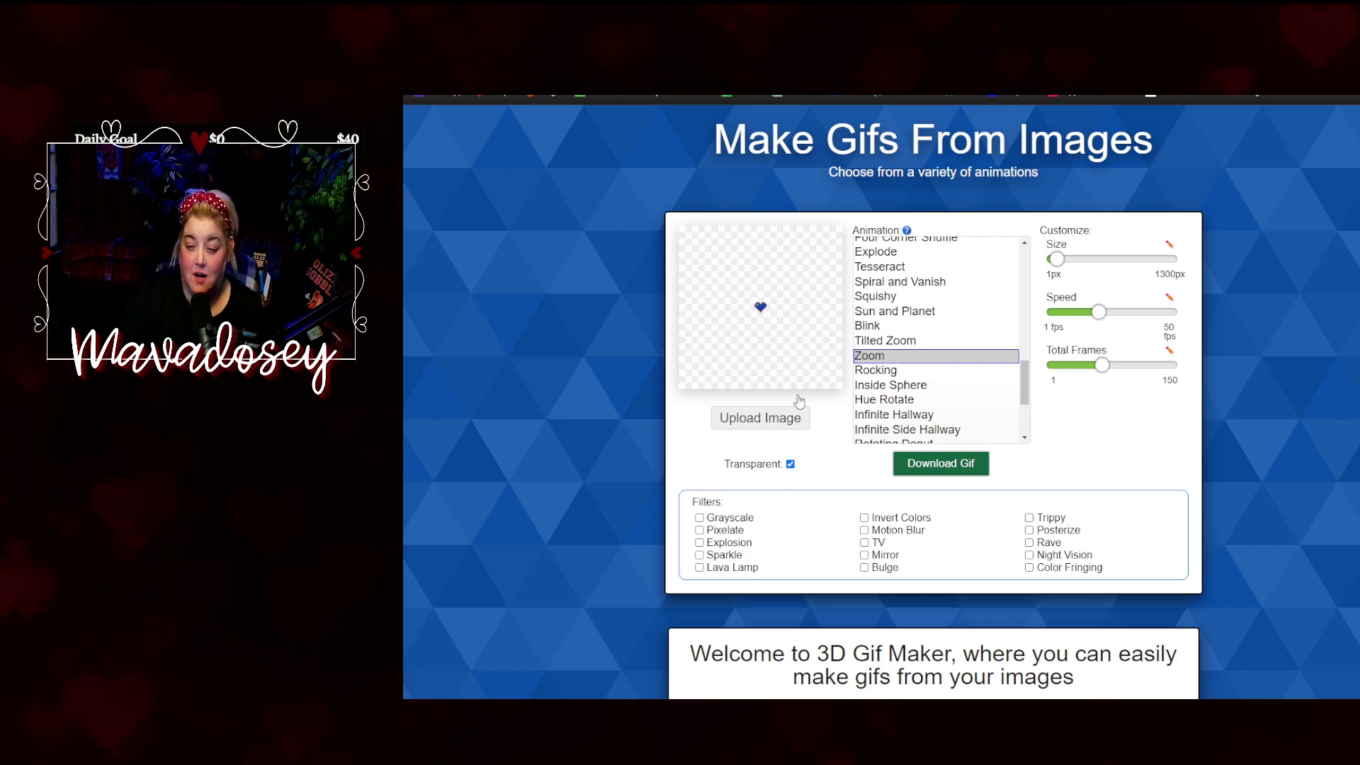
Step: Upload the small yellow heart image from the small hearts folder
{"action": "left_click", "coordinate": [769, 420]}
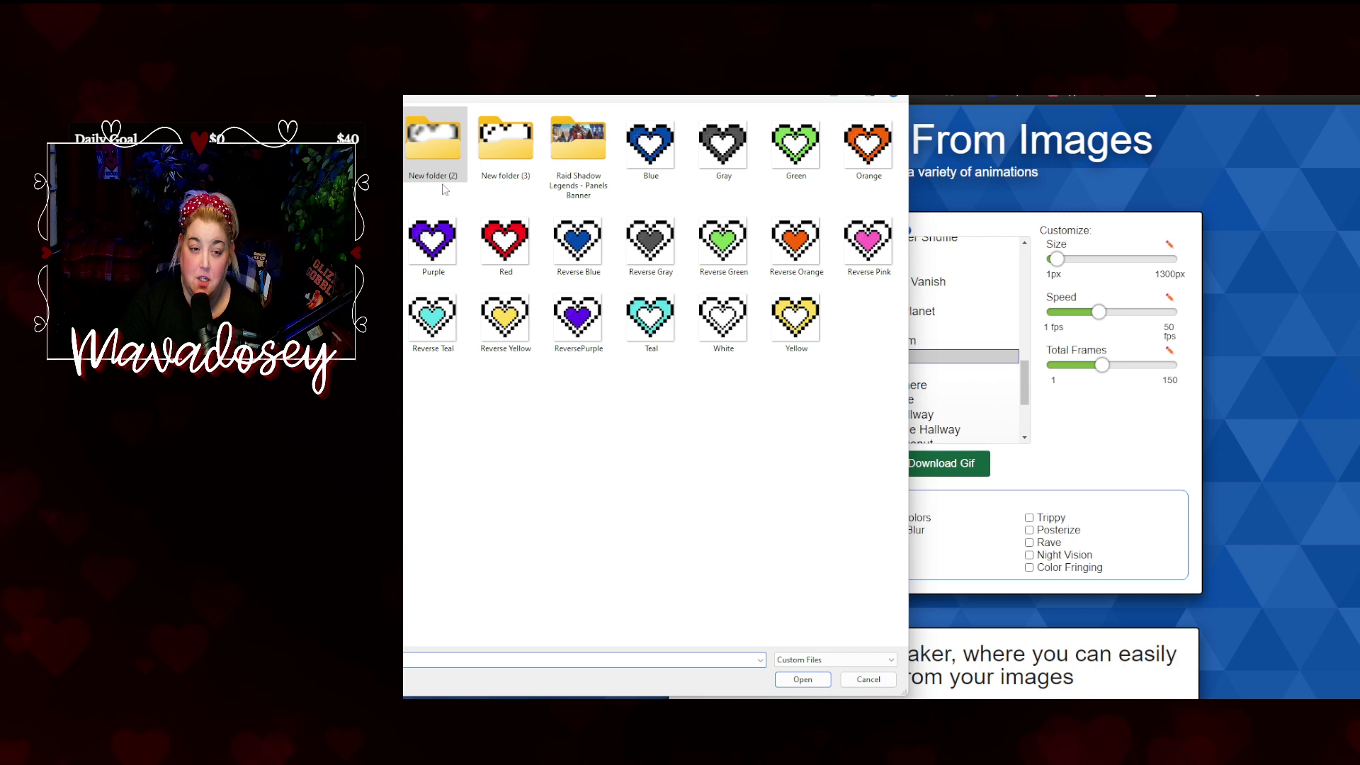
{"action": "double_click", "coordinate": [433, 144]}
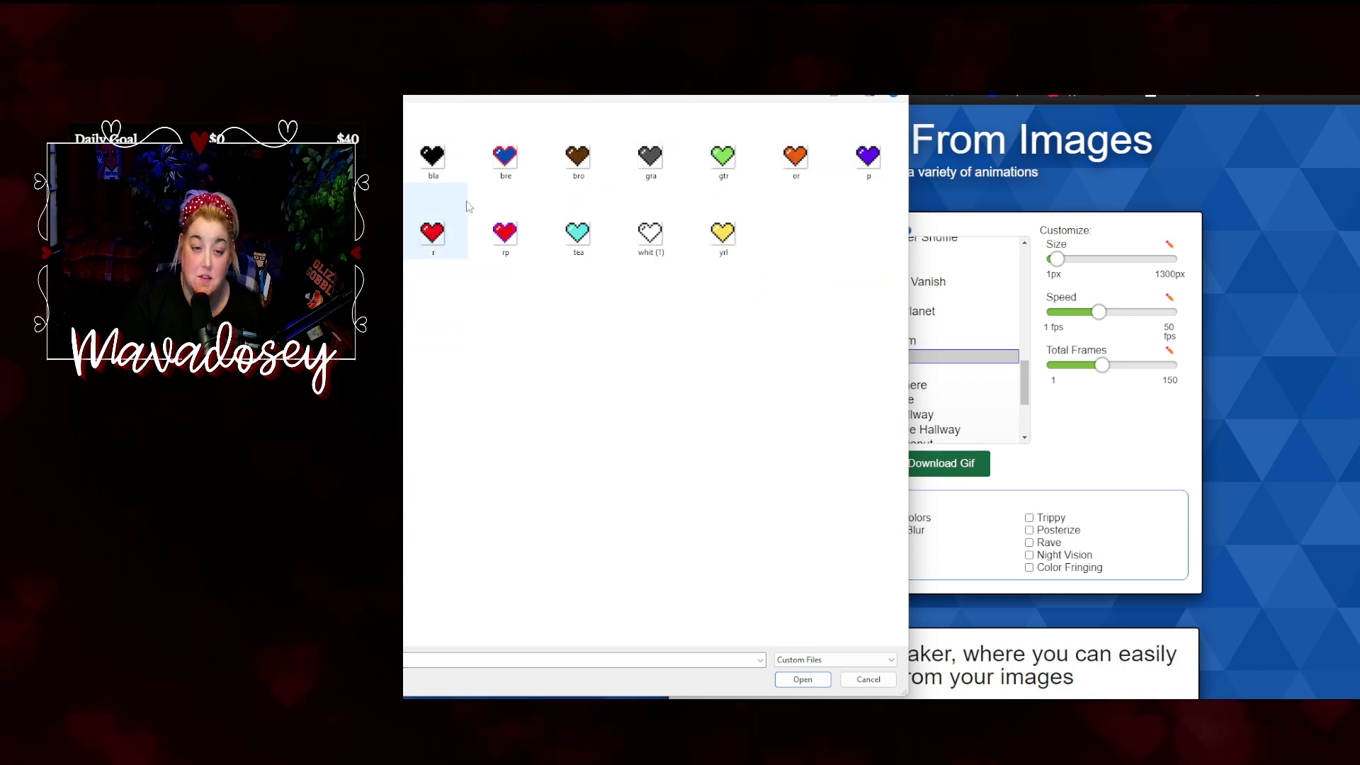
{"action": "double_click", "coordinate": [727, 236]}
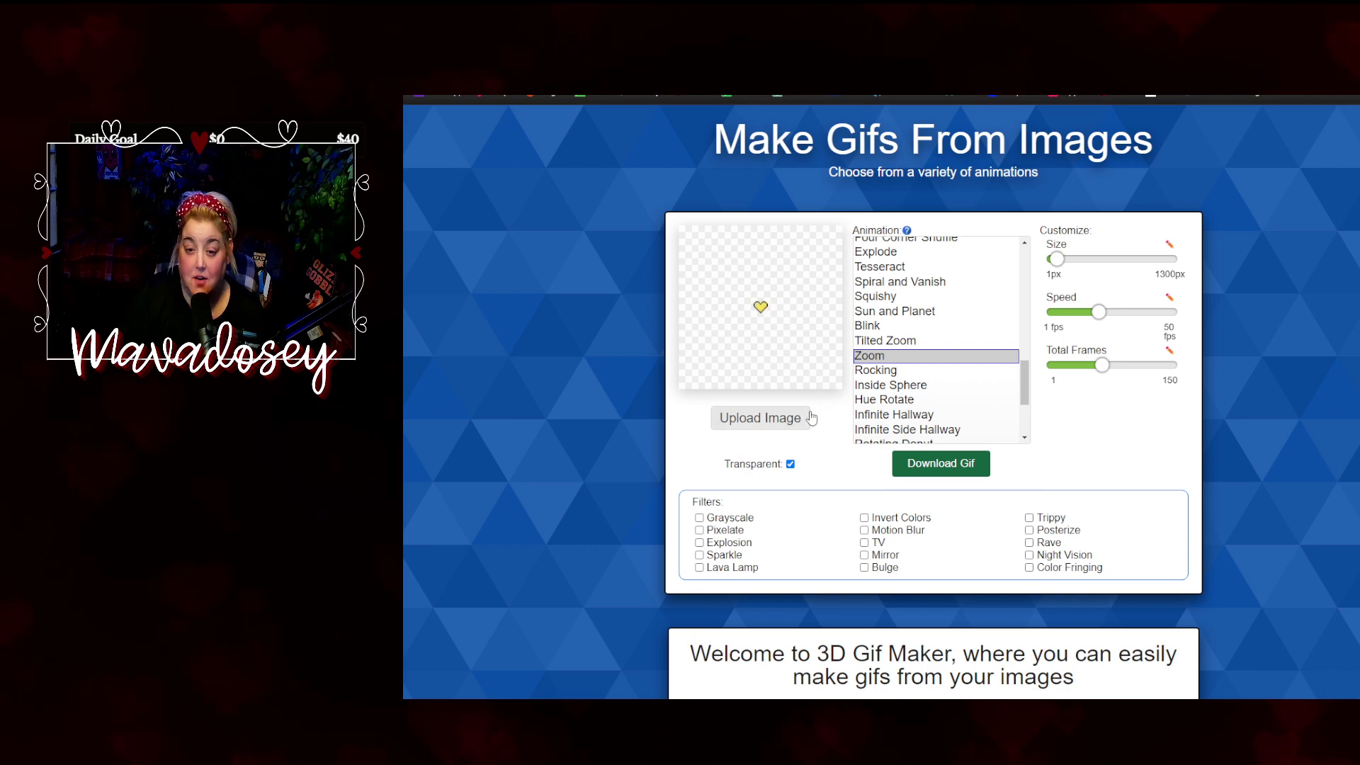
{"action": "scroll", "coordinate": [905, 324], "scroll_direction": "up", "scroll_amount": 5}
{"action": "scroll", "coordinate": [905, 330], "scroll_direction": "up", "scroll_amount": 5}
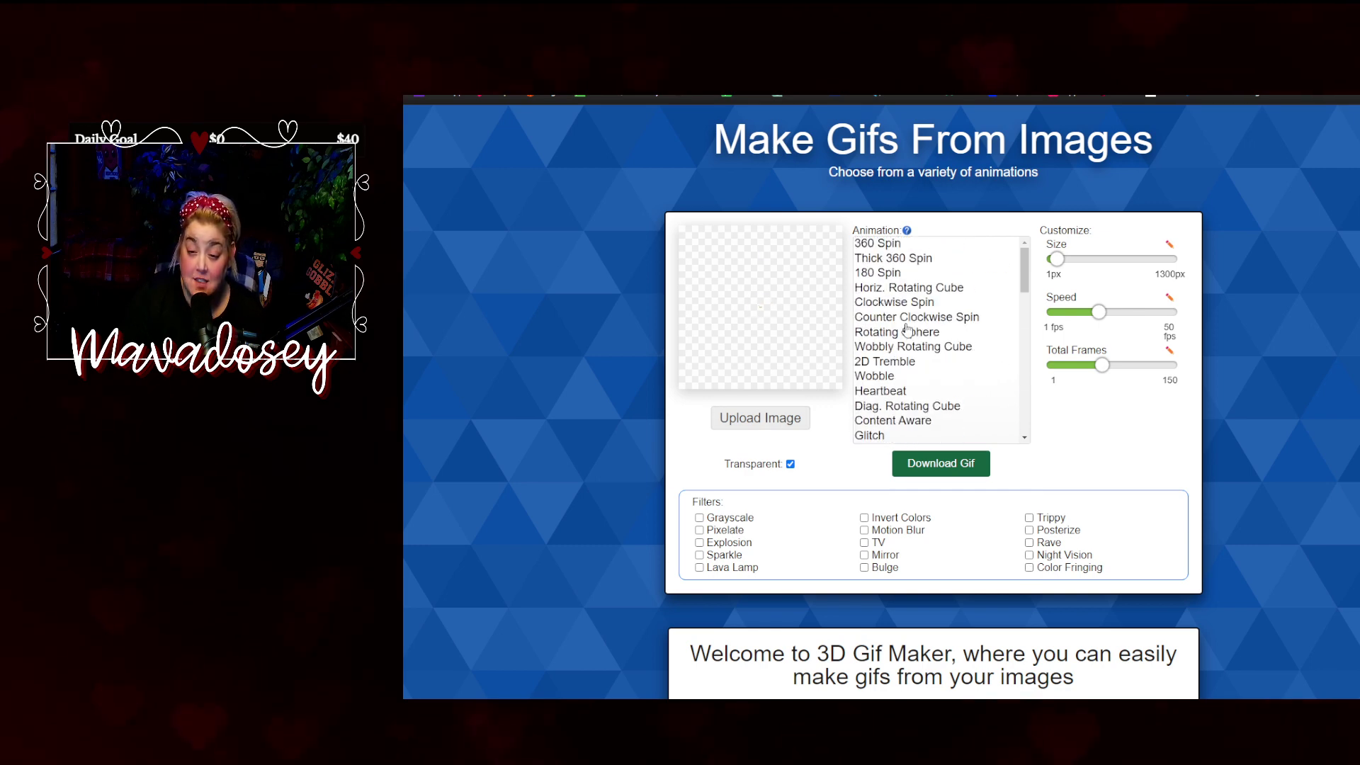
Step: Preview 360 Spin, Thick 360 Spin, Front Flip, Blur, Fidget Spinner and Snake, then choose Zoom
{"action": "left_click", "coordinate": [883, 246]}
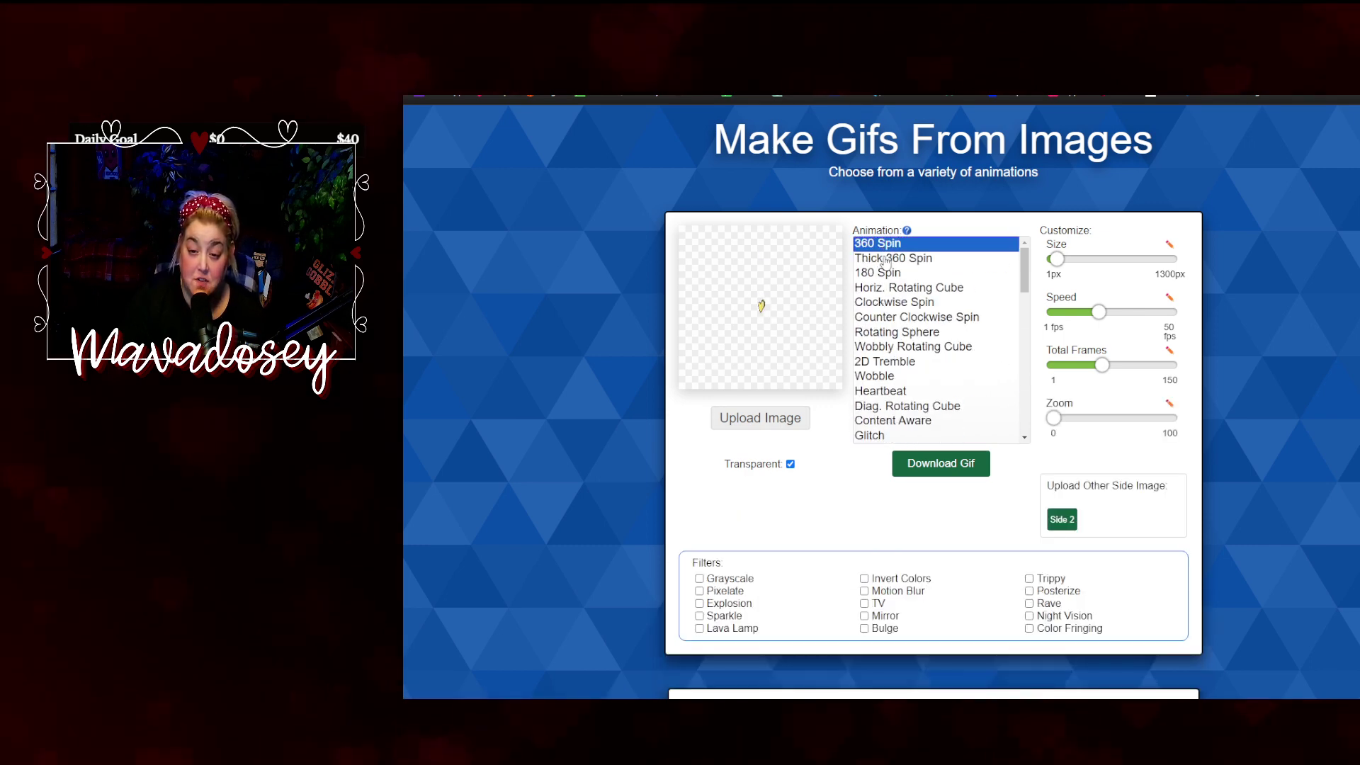
{"action": "left_click", "coordinate": [918, 261]}
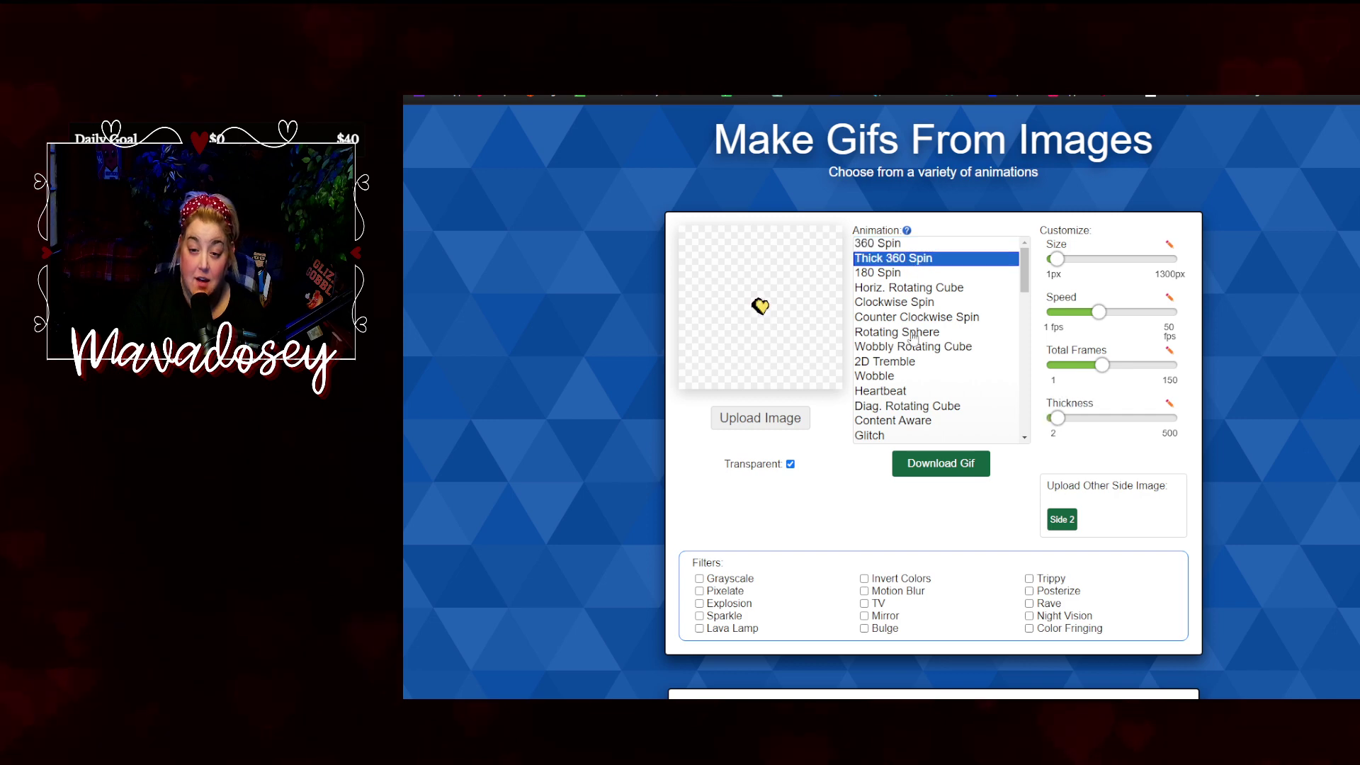
{"action": "scroll", "coordinate": [911, 335], "scroll_direction": "down", "scroll_amount": 2}
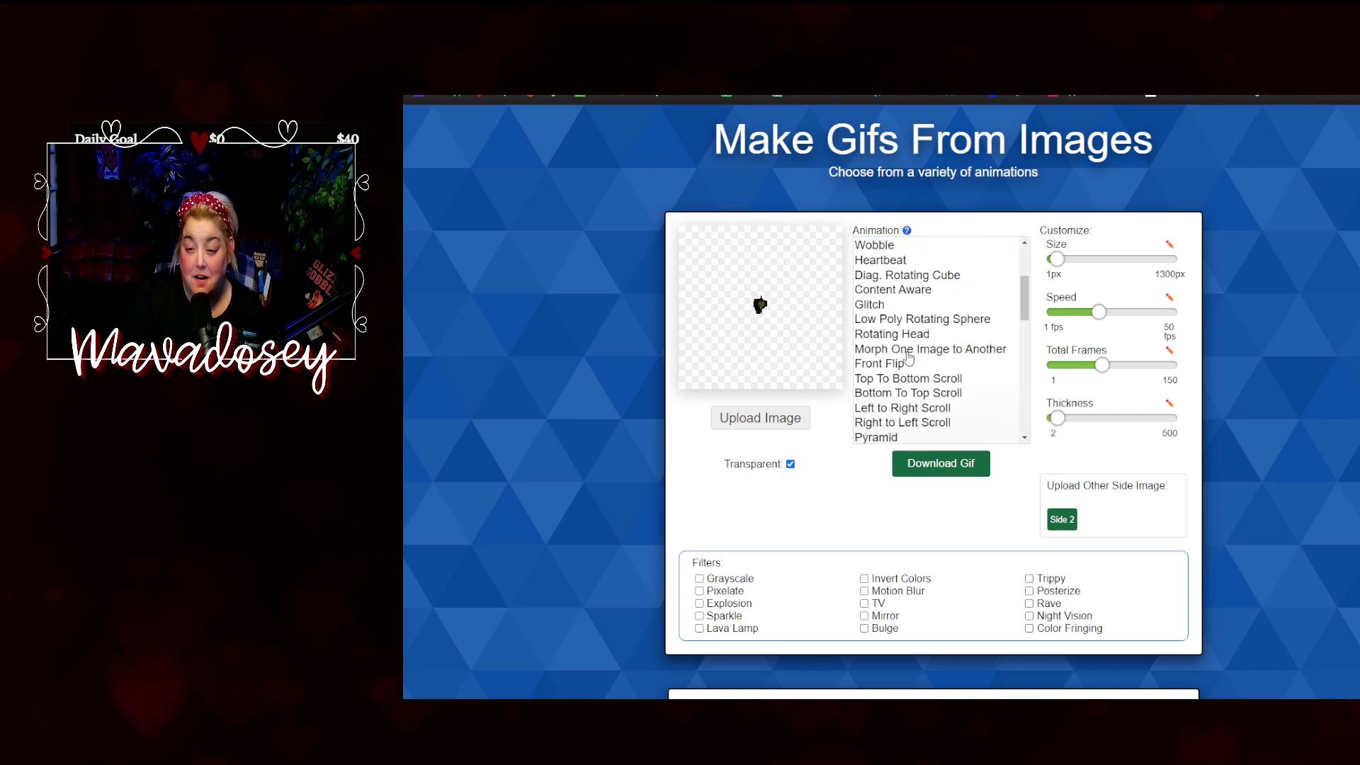
{"action": "left_click", "coordinate": [891, 365]}
{"action": "scroll", "coordinate": [889, 351], "scroll_direction": "down", "scroll_amount": 2}
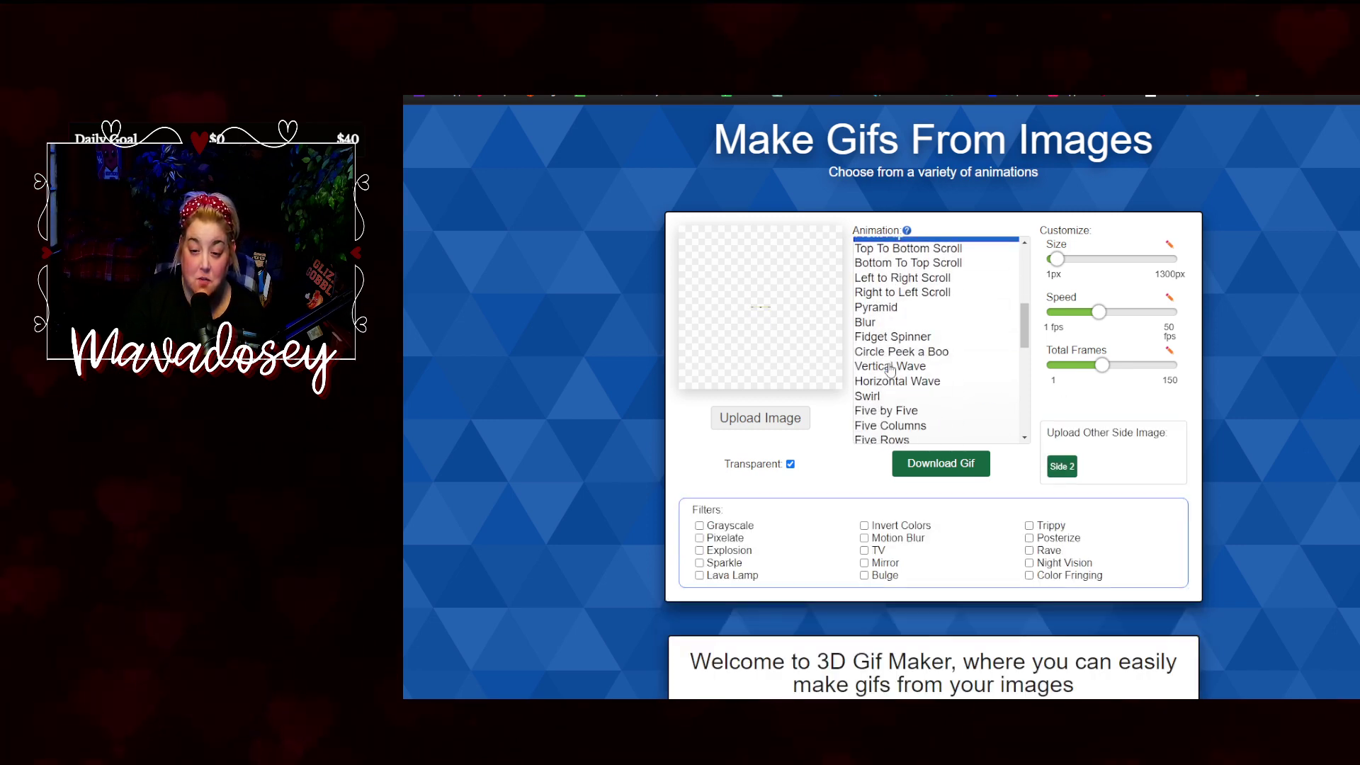
{"action": "left_click", "coordinate": [880, 323]}
{"action": "left_click", "coordinate": [895, 339]}
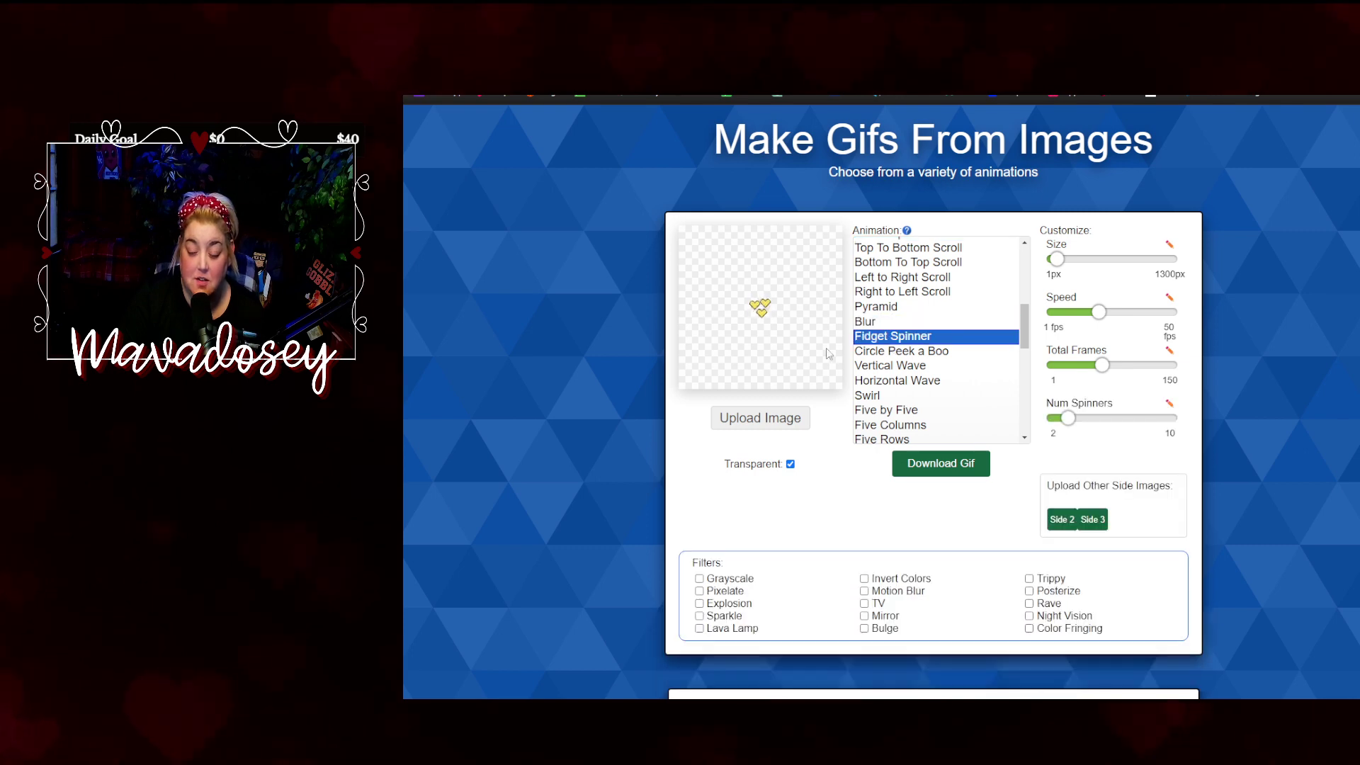
{"action": "scroll", "coordinate": [938, 368], "scroll_direction": "down", "scroll_amount": 1}
{"action": "scroll", "coordinate": [935, 369], "scroll_direction": "down", "scroll_amount": 1}
{"action": "left_click", "coordinate": [893, 341]}
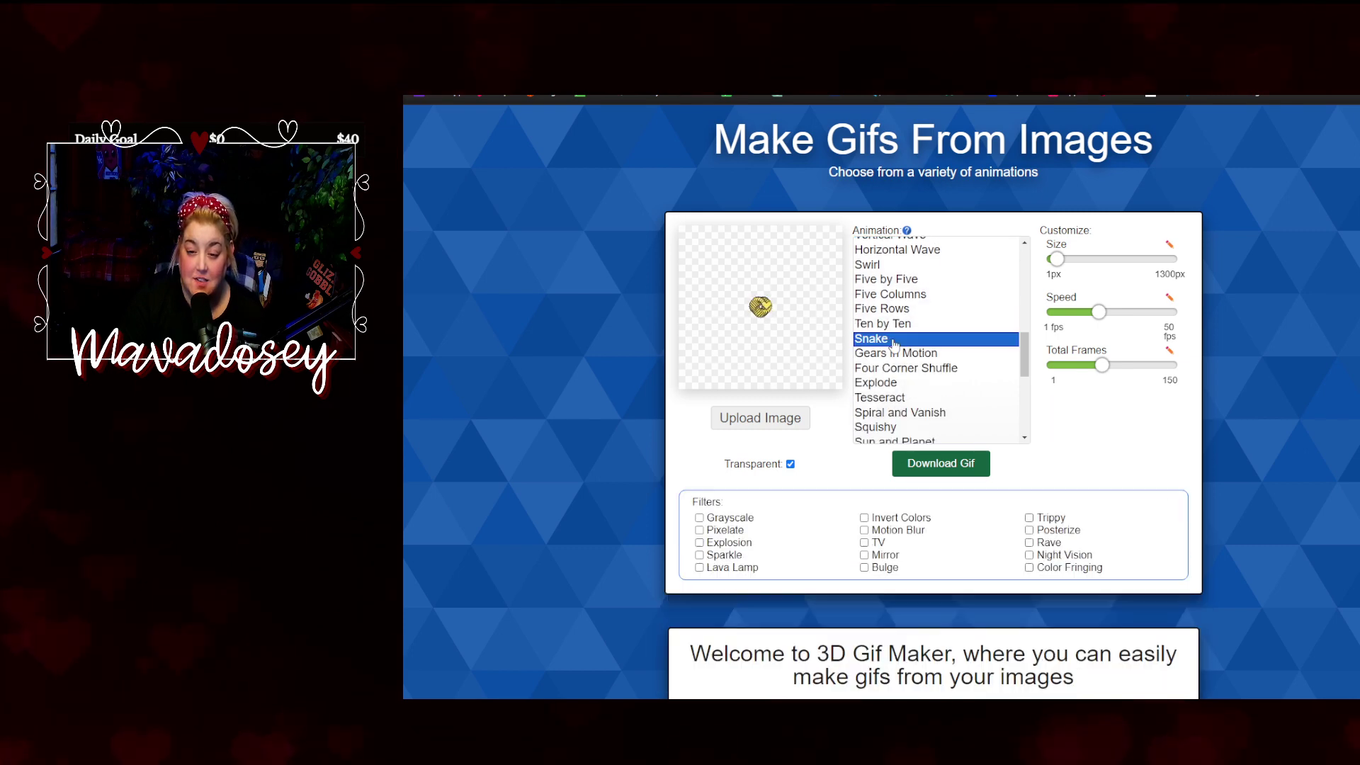
{"action": "scroll", "coordinate": [900, 345], "scroll_direction": "down", "scroll_amount": 1}
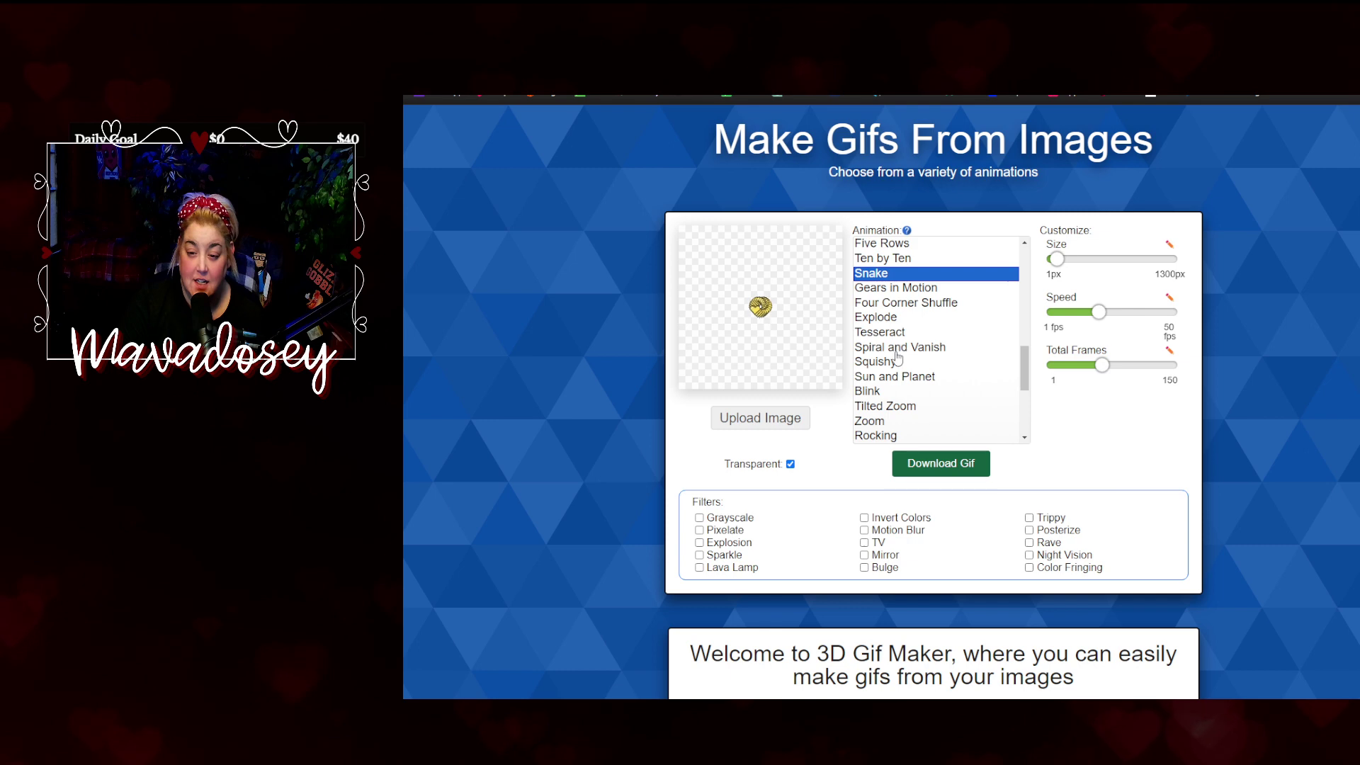
{"action": "left_click", "coordinate": [875, 423]}
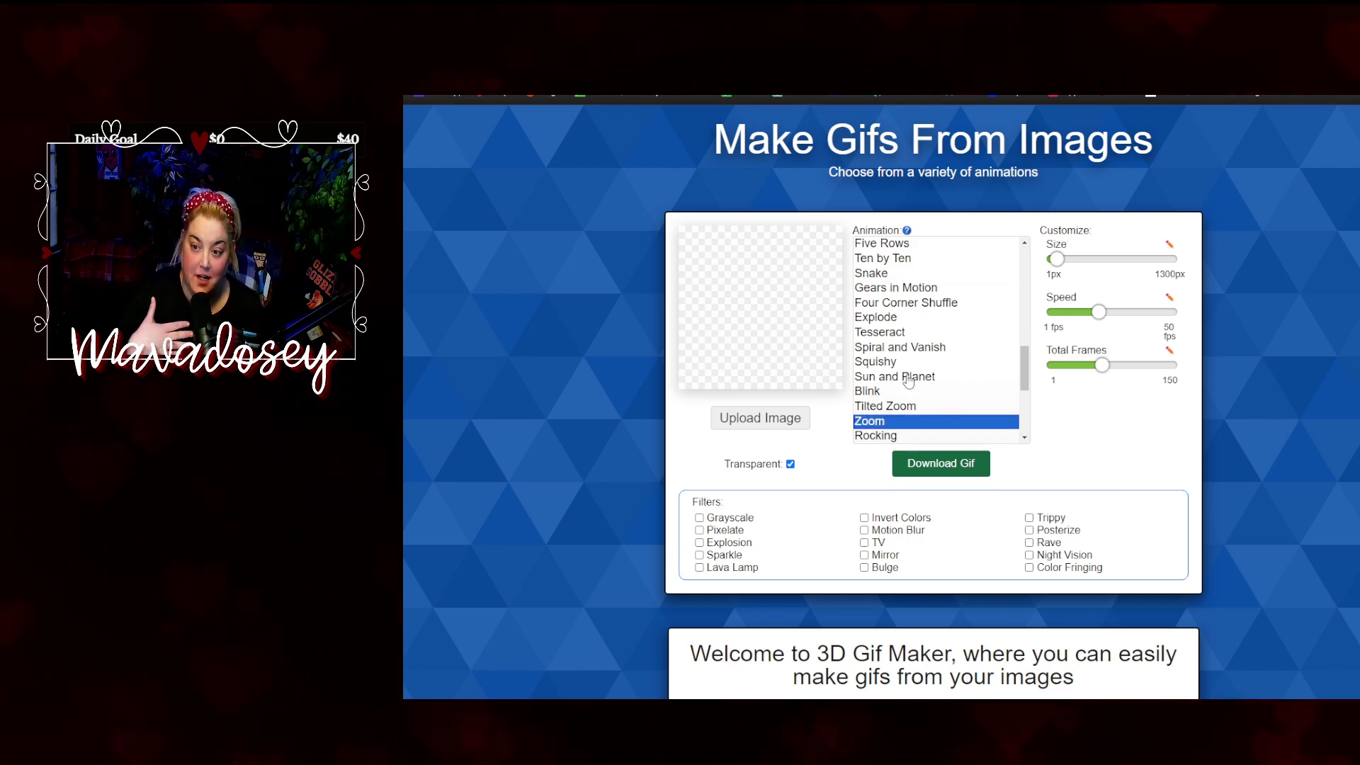
Step: Set the gif output size to 27 and the total frames to 68
{"action": "left_click", "coordinate": [1055, 261]}
{"action": "left_click_drag", "start_coordinate": [1056, 262], "coordinate": [1060, 265]}
{"action": "right_click", "coordinate": [1058, 264]}
{"action": "left_click", "coordinate": [1056, 263]}
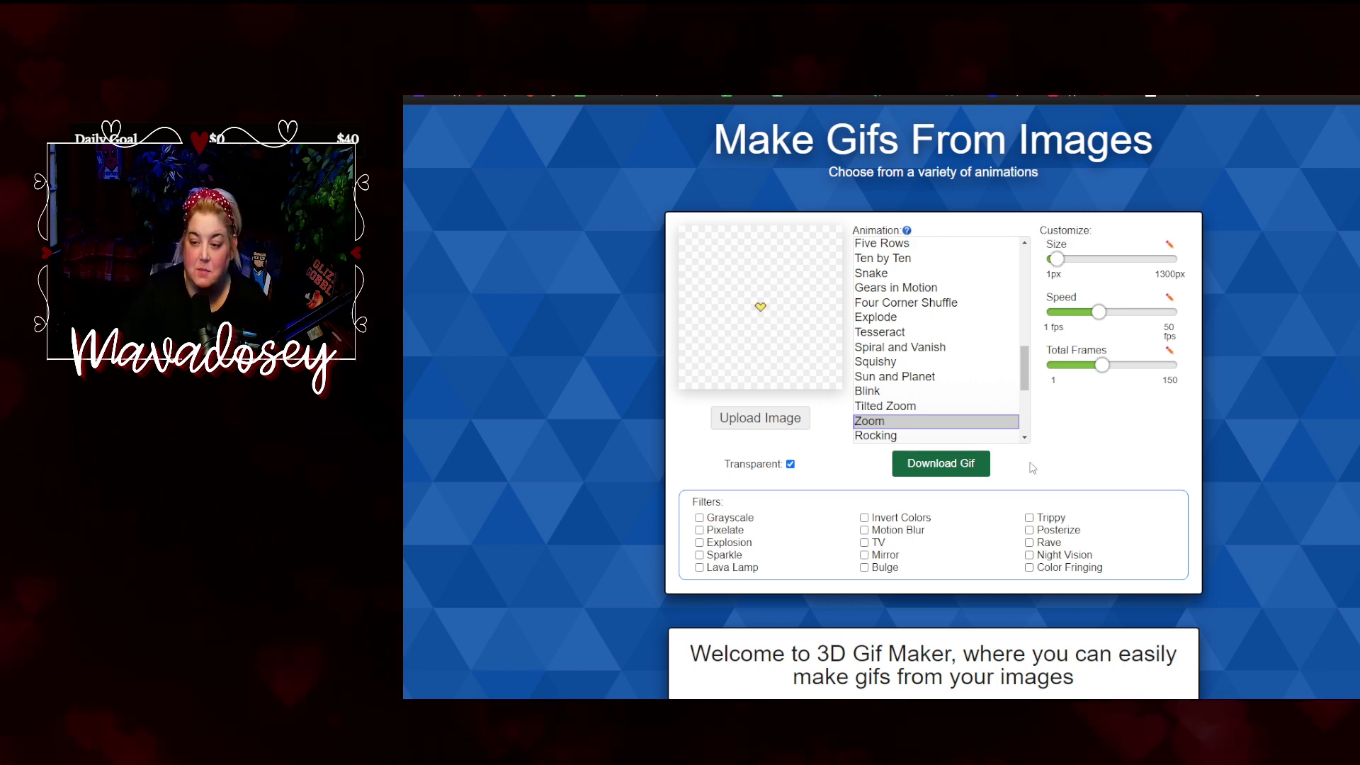
{"action": "left_click_drag", "start_coordinate": [1102, 366], "coordinate": [1106, 375]}
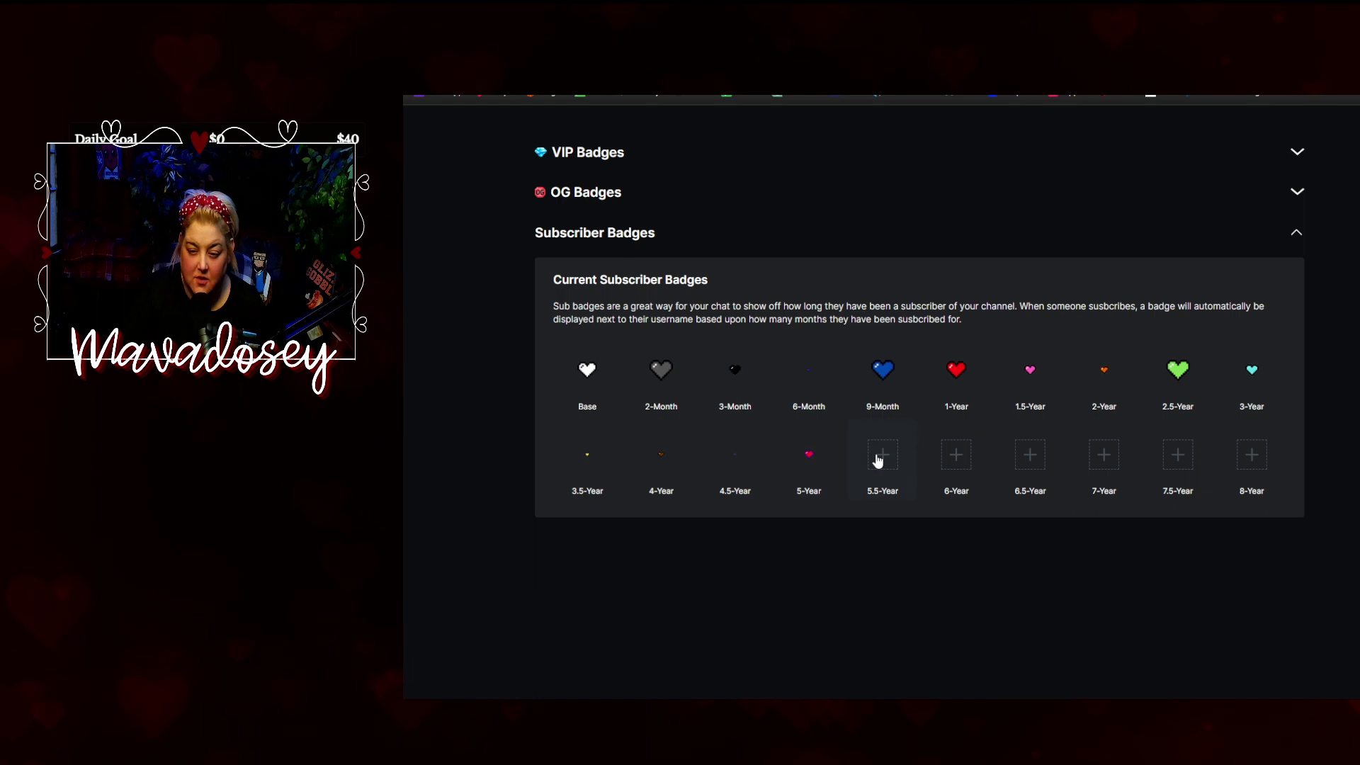
{"action": "left_click", "coordinate": [875, 460]}
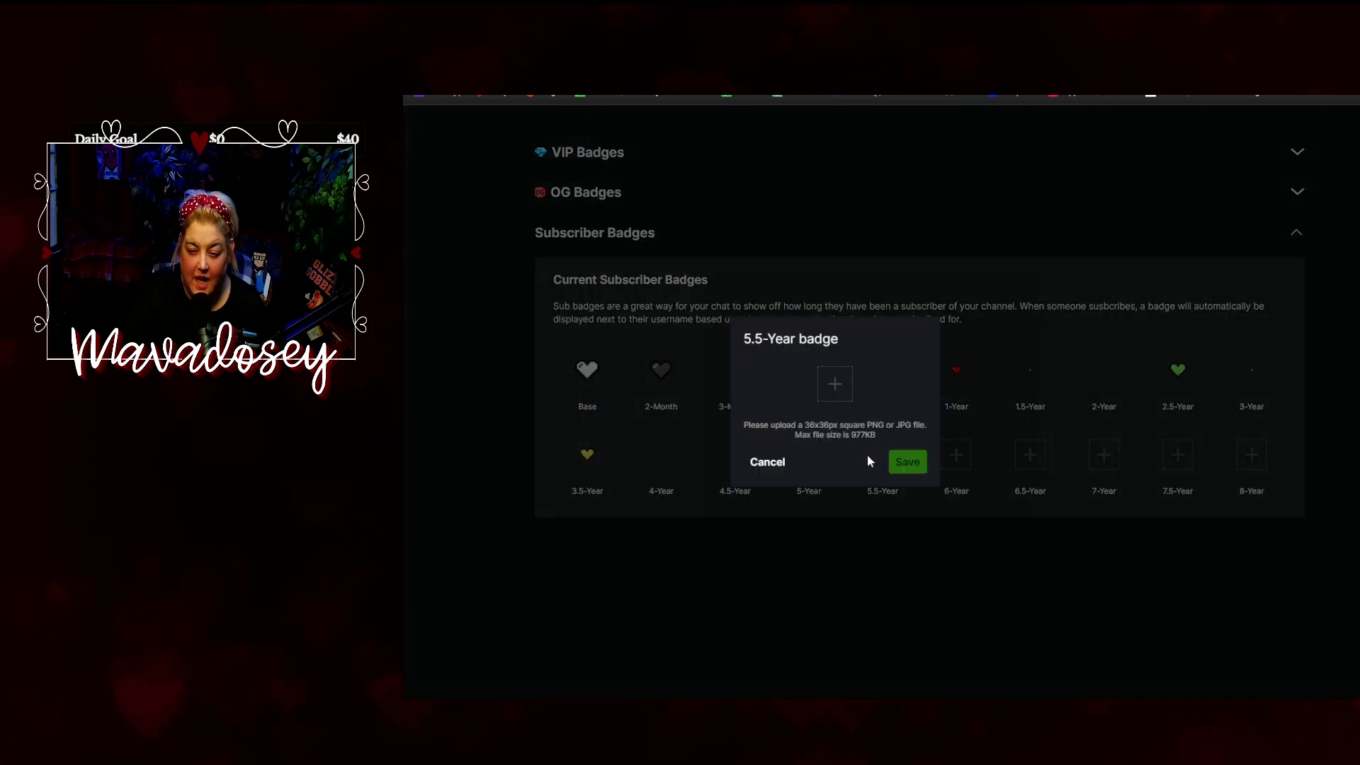
{"action": "left_click_drag", "start_coordinate": [876, 434], "coordinate": [790, 434]}
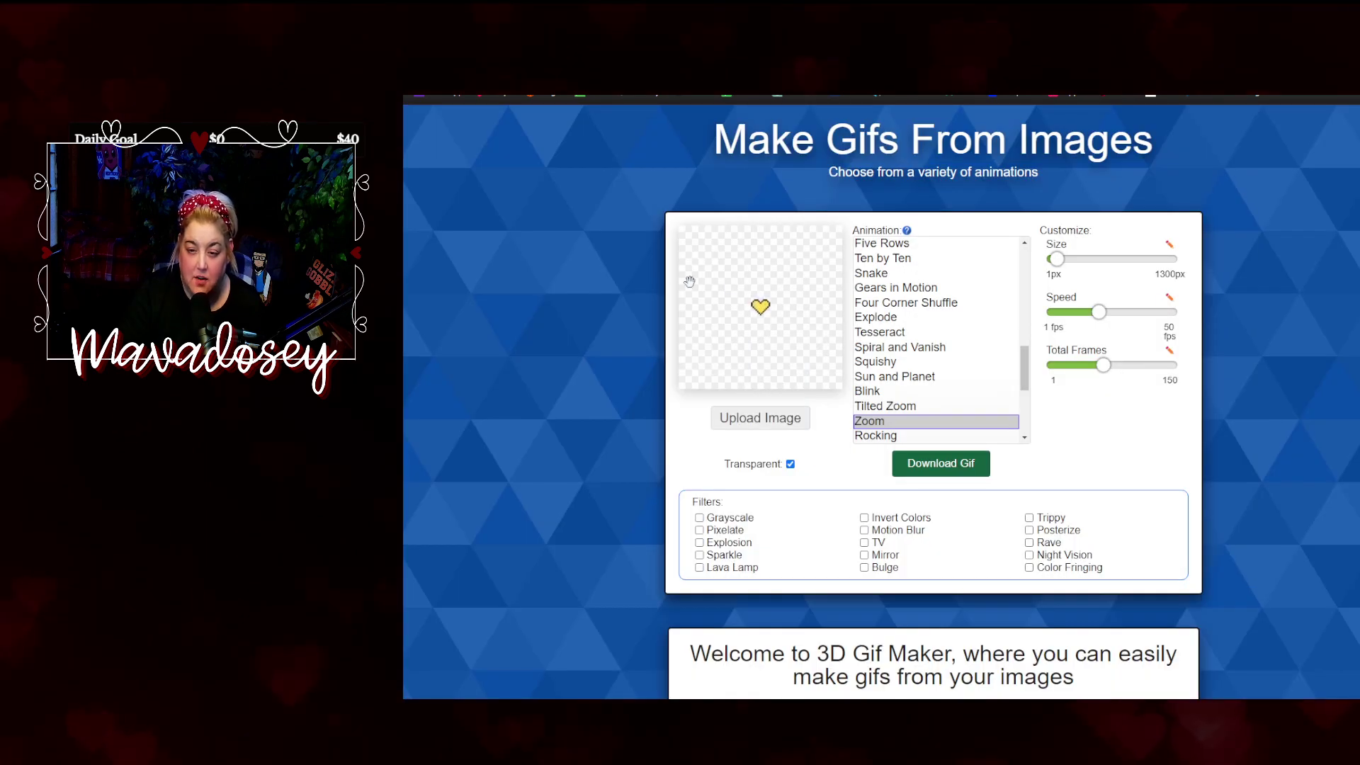
Step: Download the zooming heart gif and confirm the save
{"action": "left_click", "coordinate": [910, 471]}
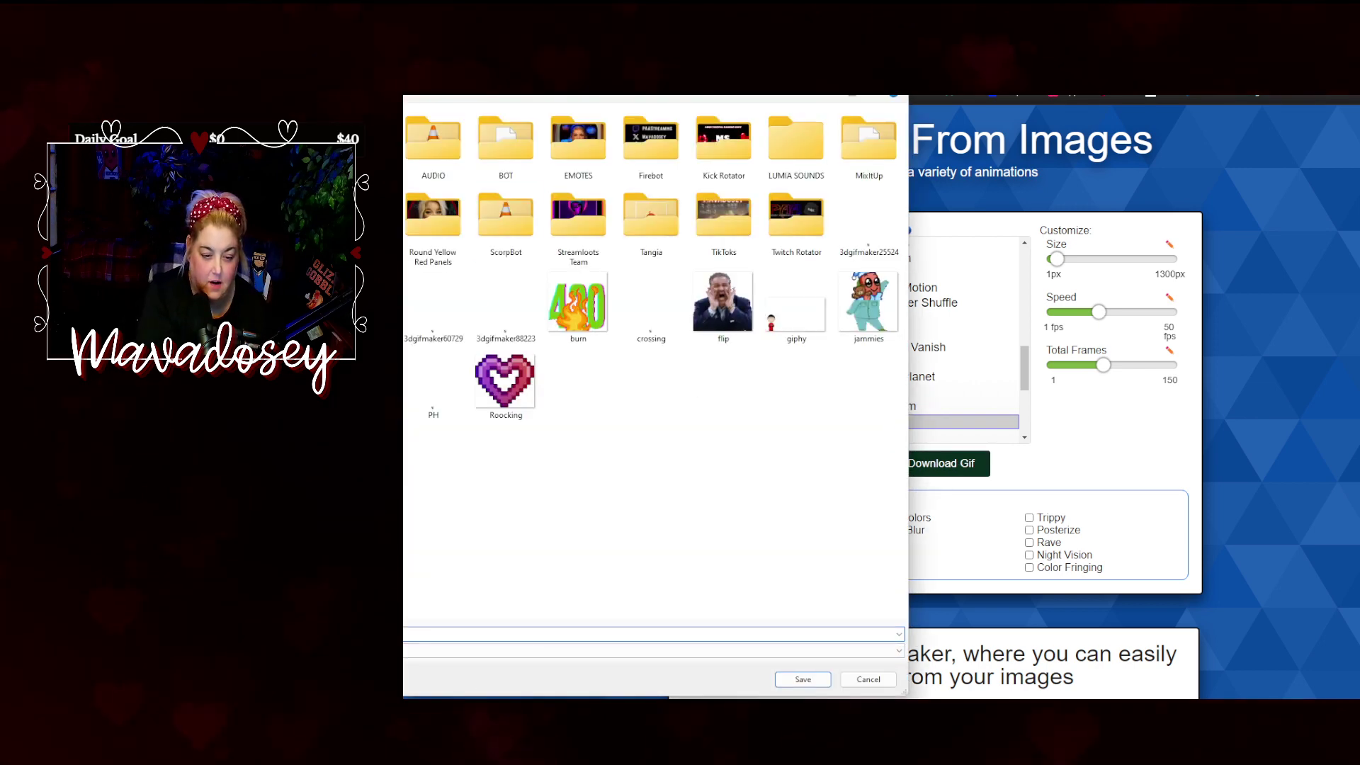
{"action": "key", "text": "Return"}
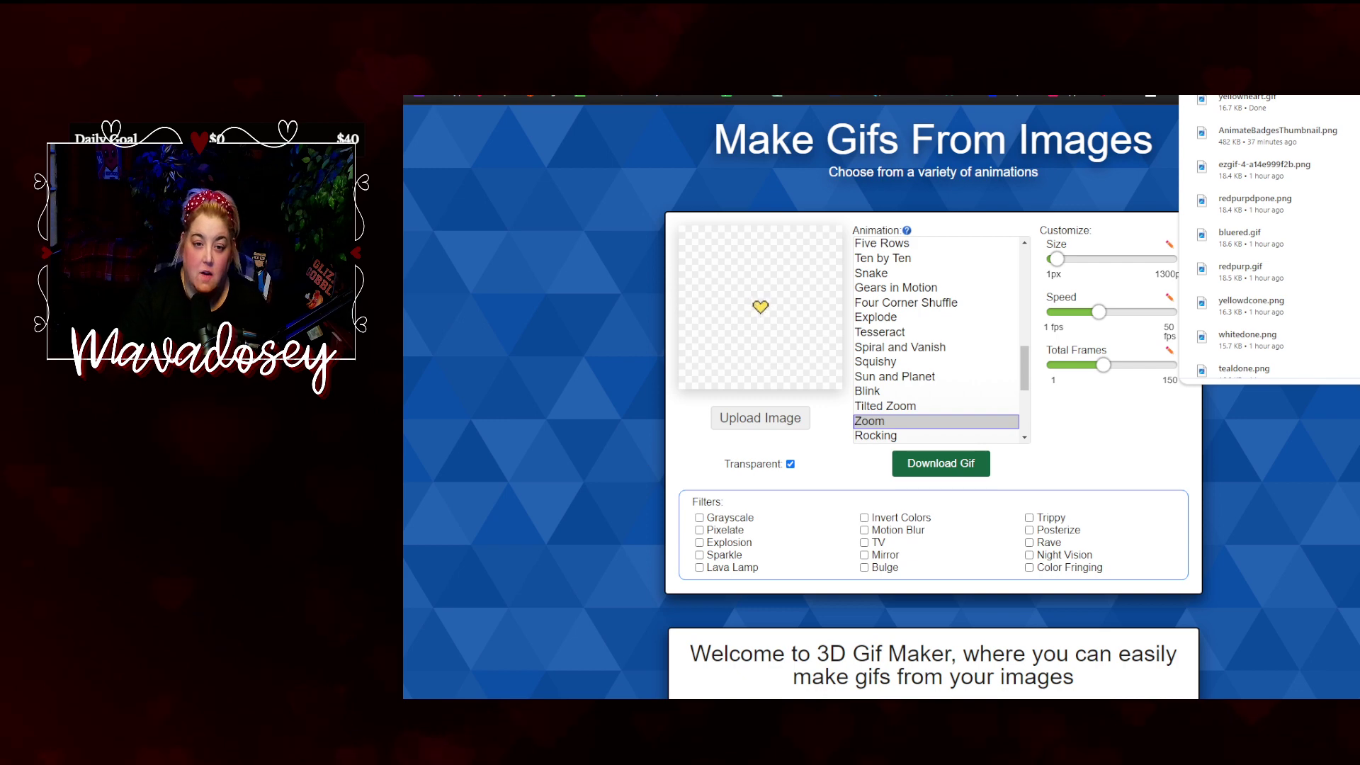
{"action": "key", "text": "ctrl+Tab"}
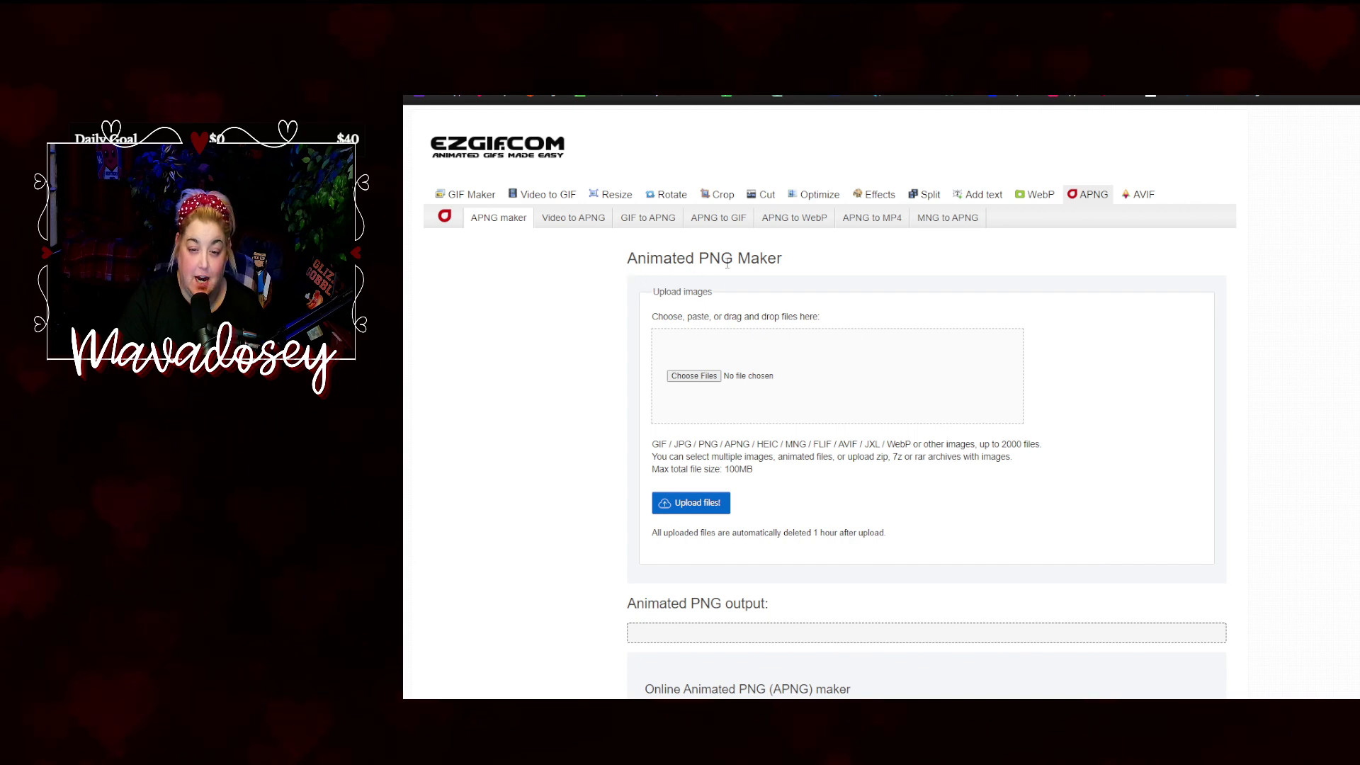
Step: Upload yellowheart.gif from the parent folder into ezgif's Animated PNG Maker
{"action": "left_click", "coordinate": [693, 376]}
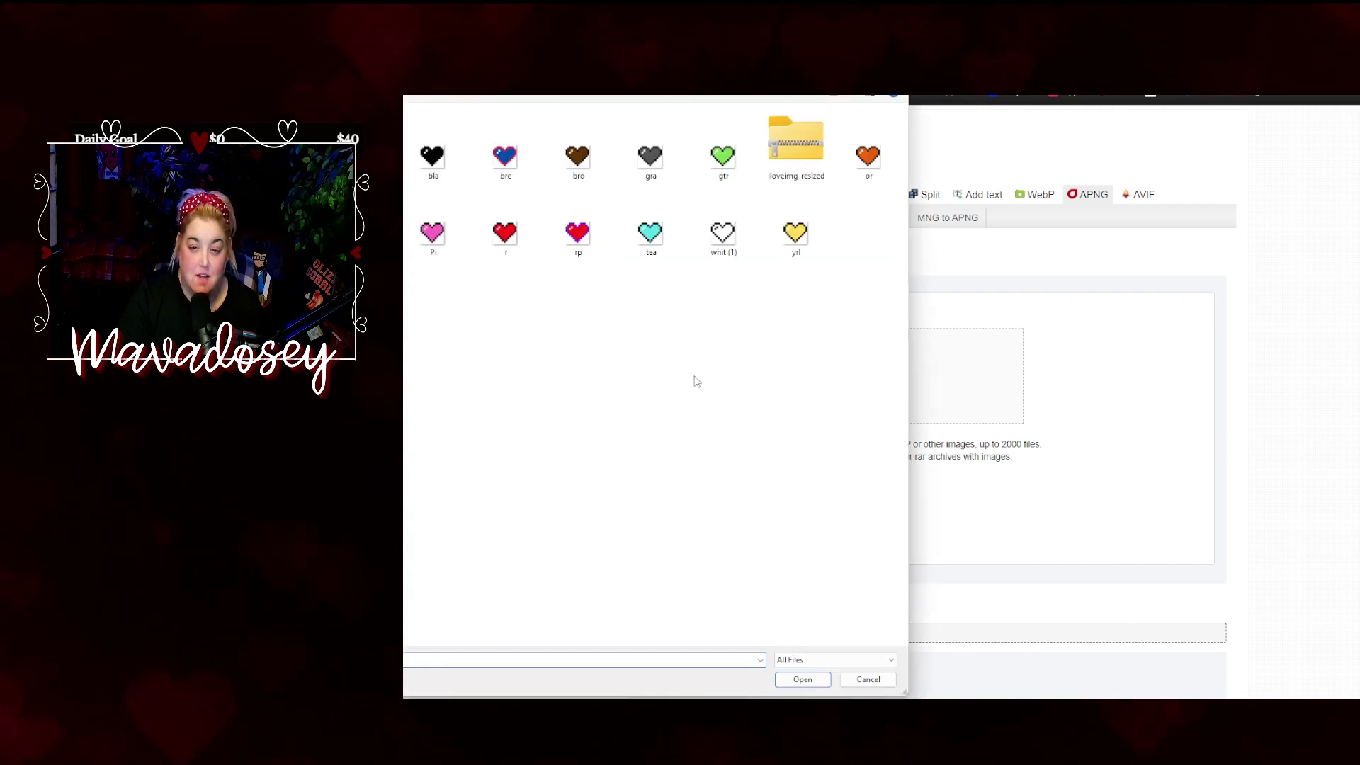
{"action": "key", "text": "alt+Up"}
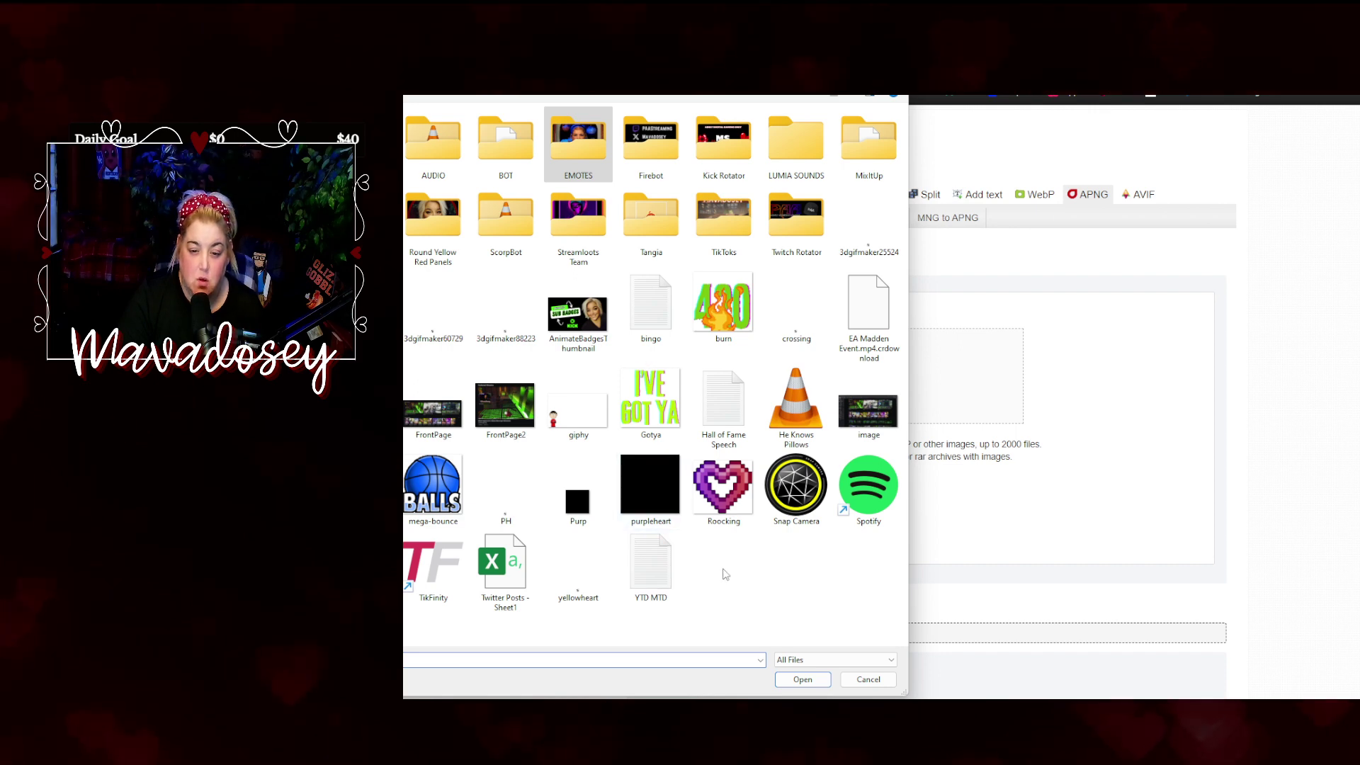
{"action": "double_click", "coordinate": [568, 570]}
{"action": "left_click", "coordinate": [697, 503]}
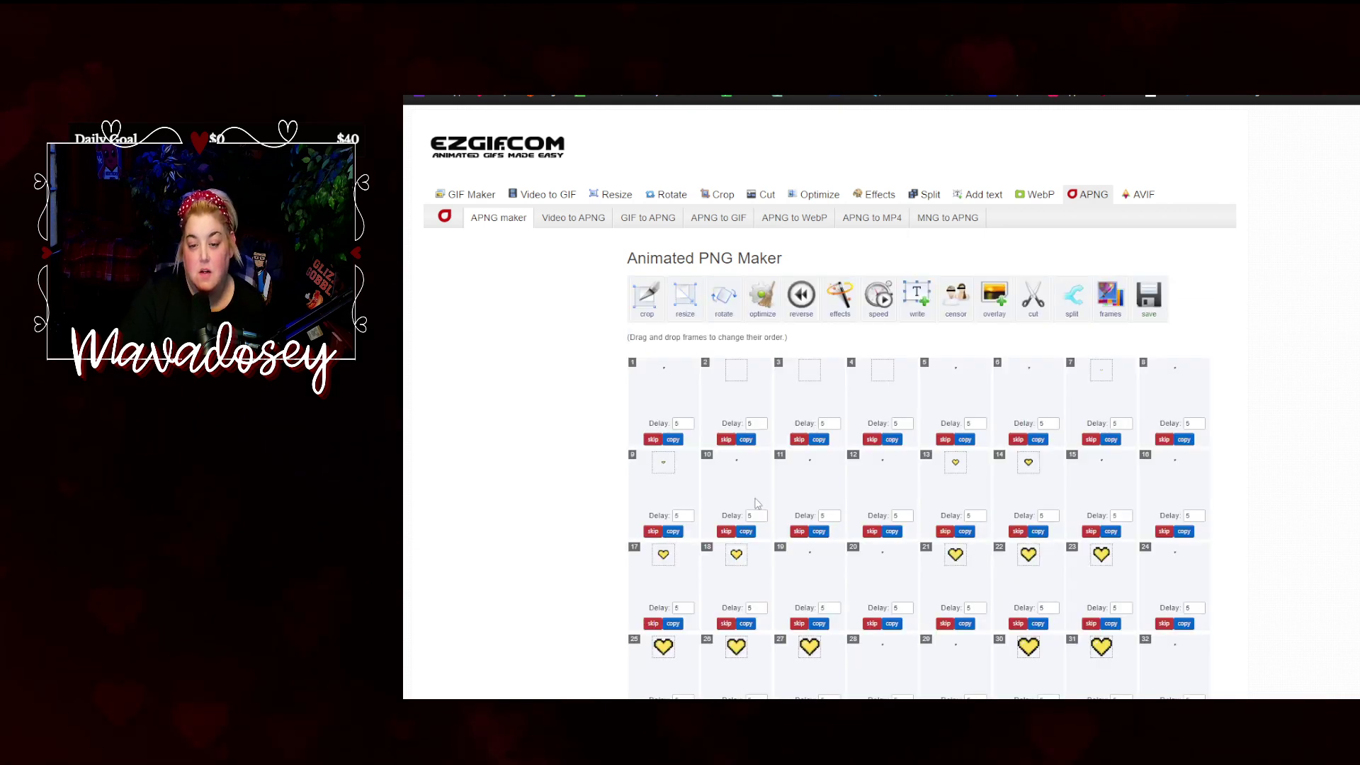
{"action": "scroll", "coordinate": [786, 465], "scroll_direction": "down", "scroll_amount": 1}
{"action": "scroll", "coordinate": [829, 463], "scroll_direction": "down", "scroll_amount": 1}
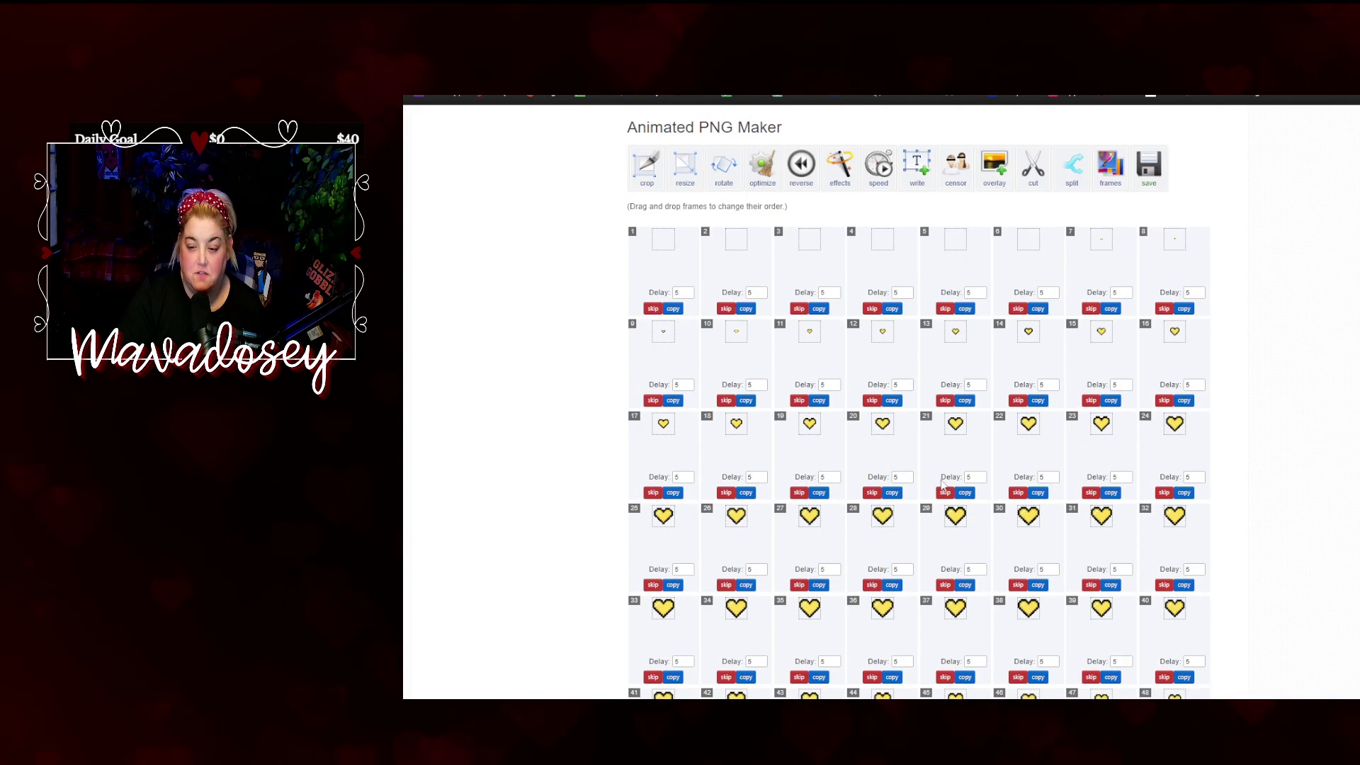
{"action": "scroll", "coordinate": [872, 457], "scroll_direction": "down", "scroll_amount": 3}
{"action": "scroll", "coordinate": [919, 454], "scroll_direction": "down", "scroll_amount": 3}
{"action": "scroll", "coordinate": [920, 454], "scroll_direction": "down", "scroll_amount": 1}
{"action": "scroll", "coordinate": [956, 473], "scroll_direction": "down", "scroll_amount": 1}
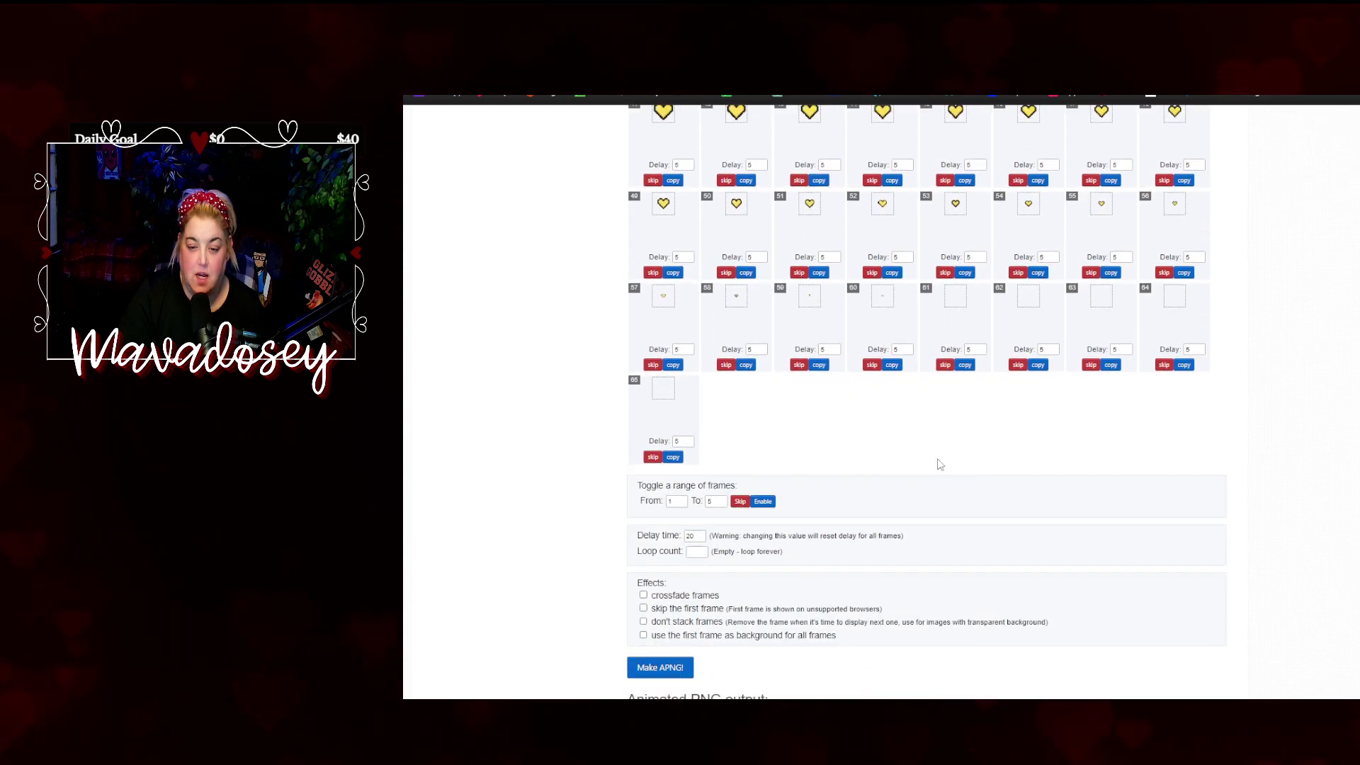
{"action": "scroll", "coordinate": [914, 462], "scroll_direction": "down", "scroll_amount": 1}
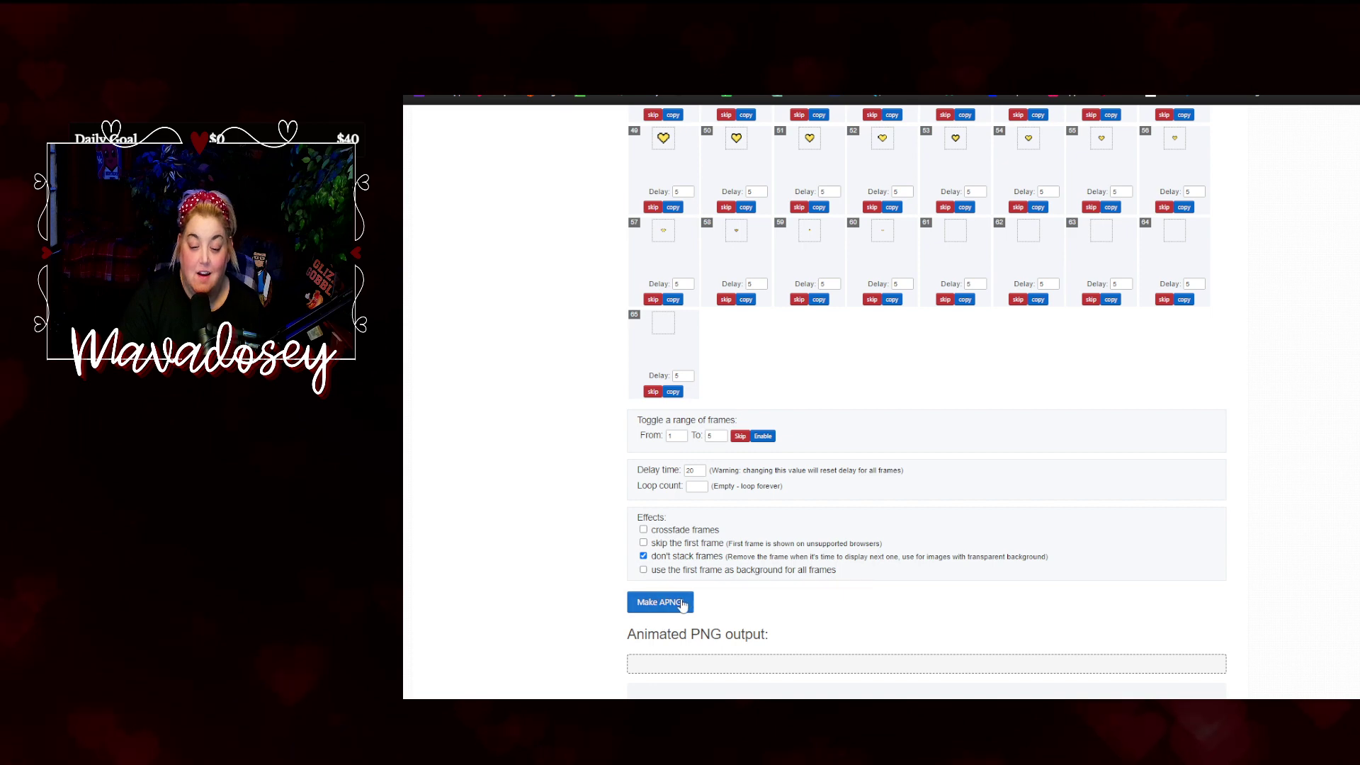
Step: Generate the unstacked 36x36 heart APNG and save it with Save image as
{"action": "left_click", "coordinate": [652, 605]}
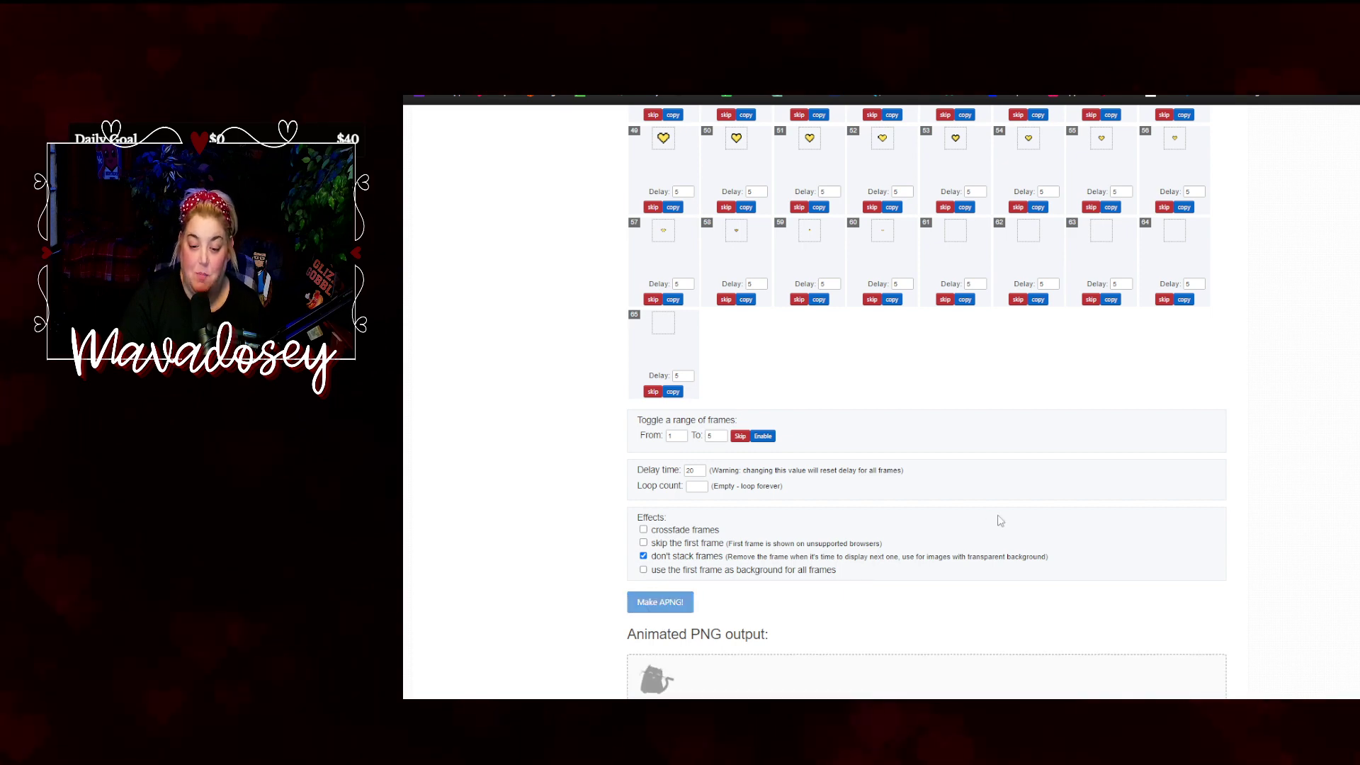
{"action": "scroll", "coordinate": [1020, 482], "scroll_direction": "down", "scroll_amount": 3}
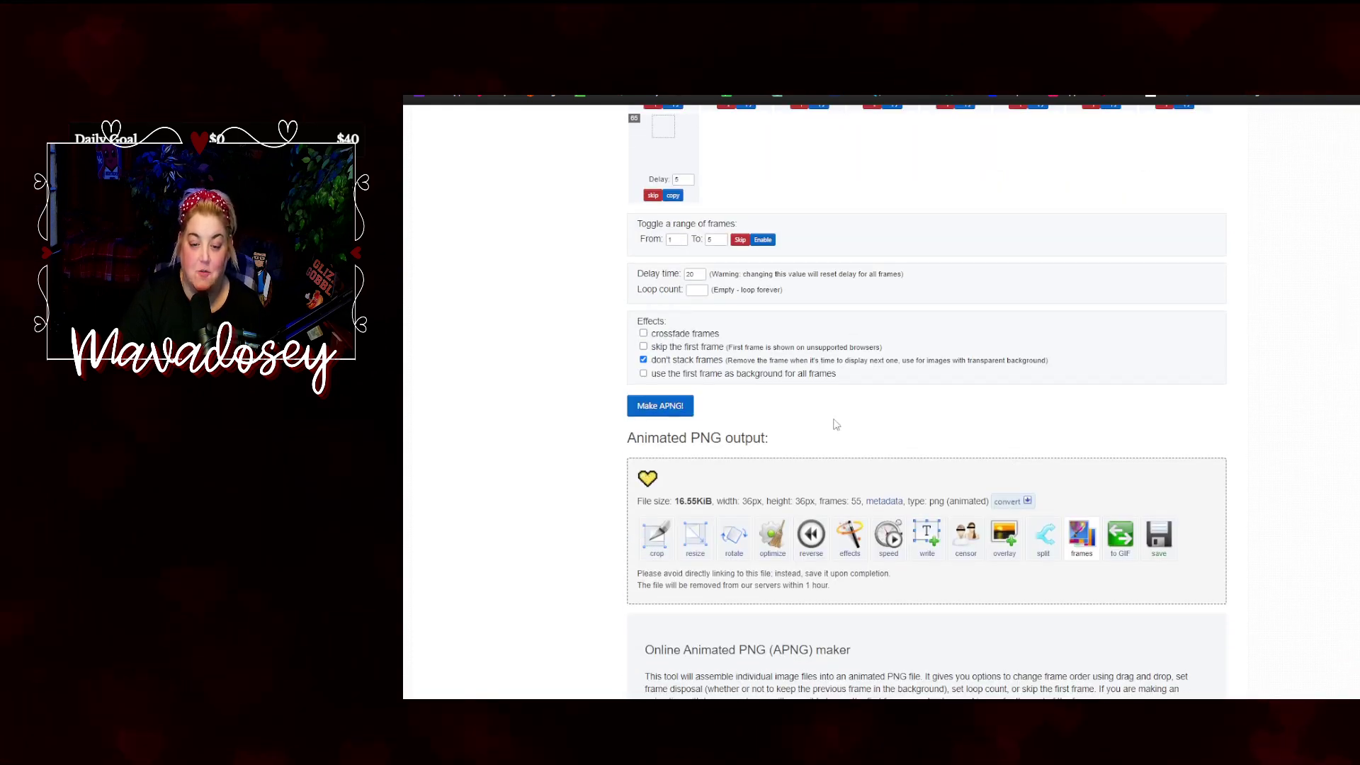
{"action": "right_click", "coordinate": [655, 476]}
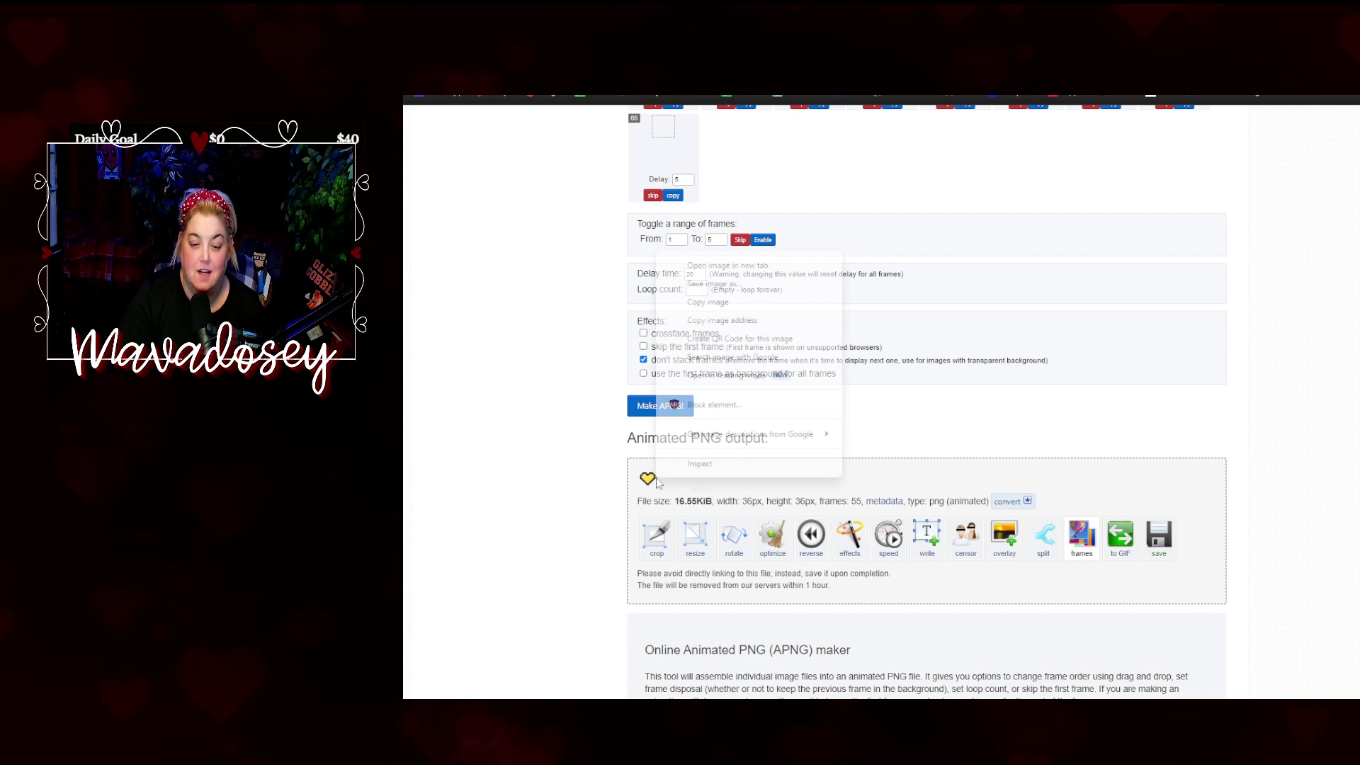
{"action": "left_click", "coordinate": [718, 284]}
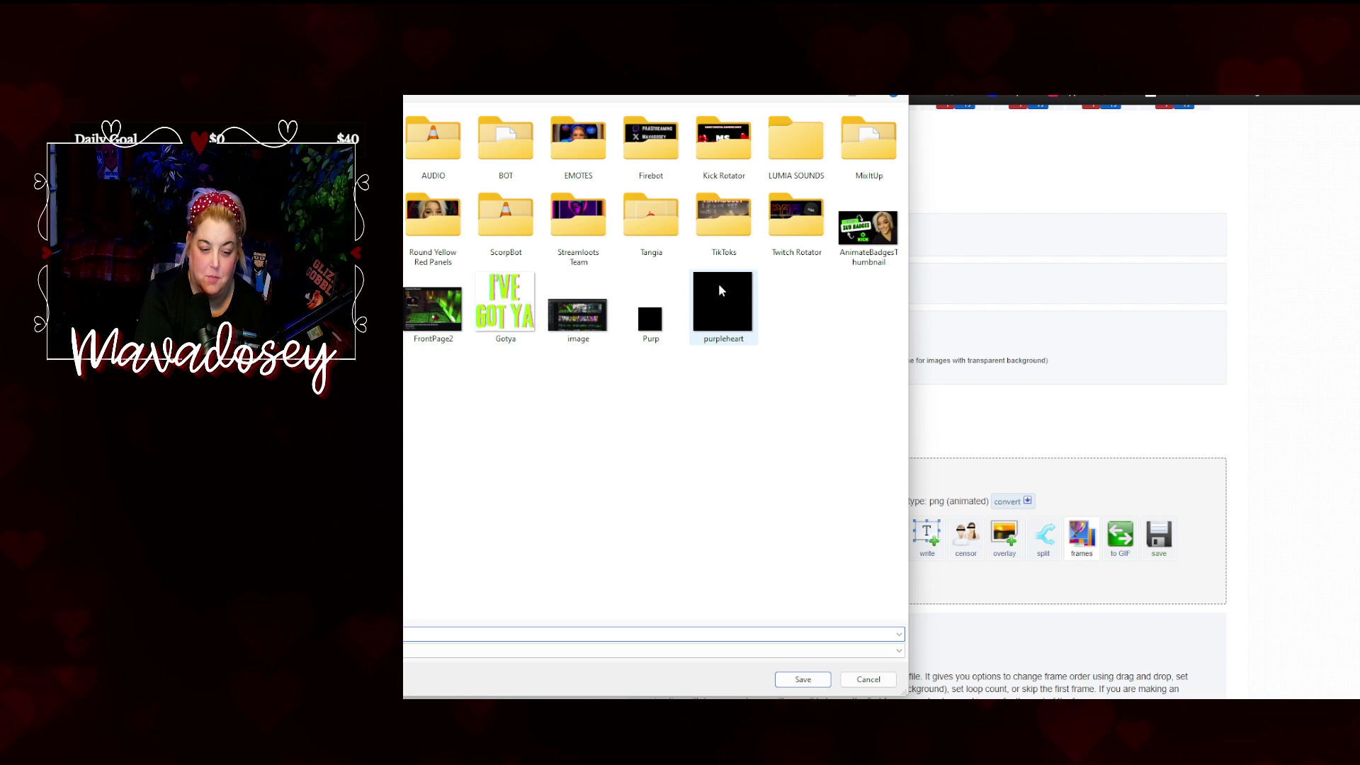
{"action": "key", "text": "Return"}
Step: Load the MainYellow heart file into the 5.5-Year badge upload and save it
{"action": "key", "text": "ctrl+Tab"}
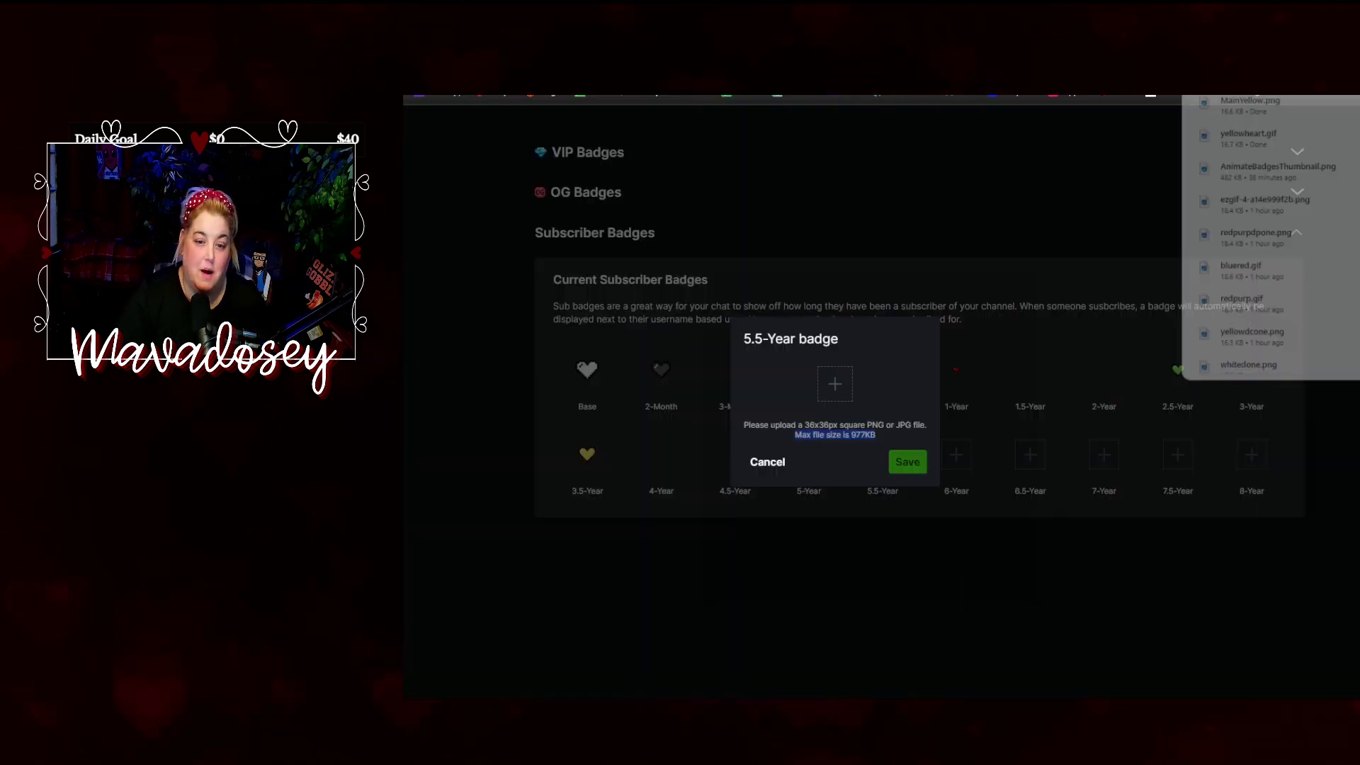
{"action": "left_click", "coordinate": [830, 386]}
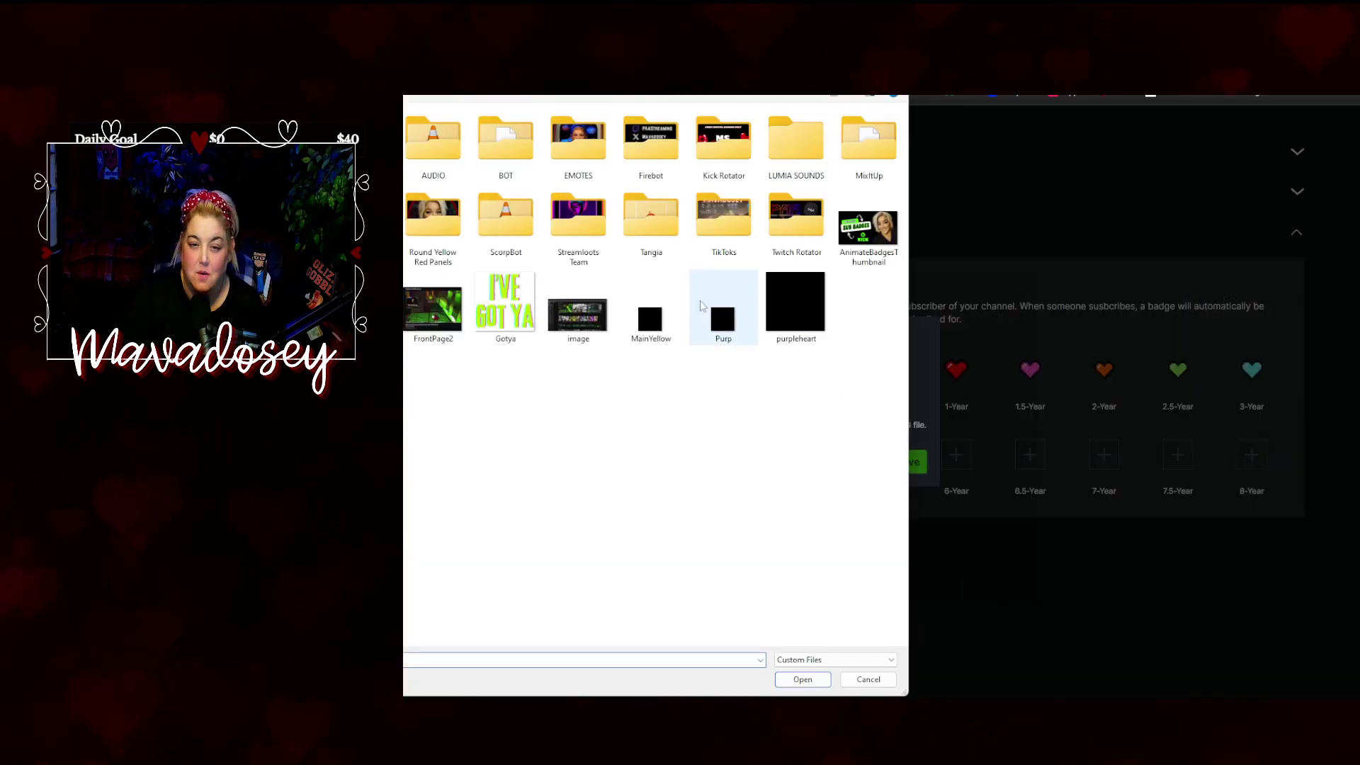
{"action": "left_click", "coordinate": [651, 319]}
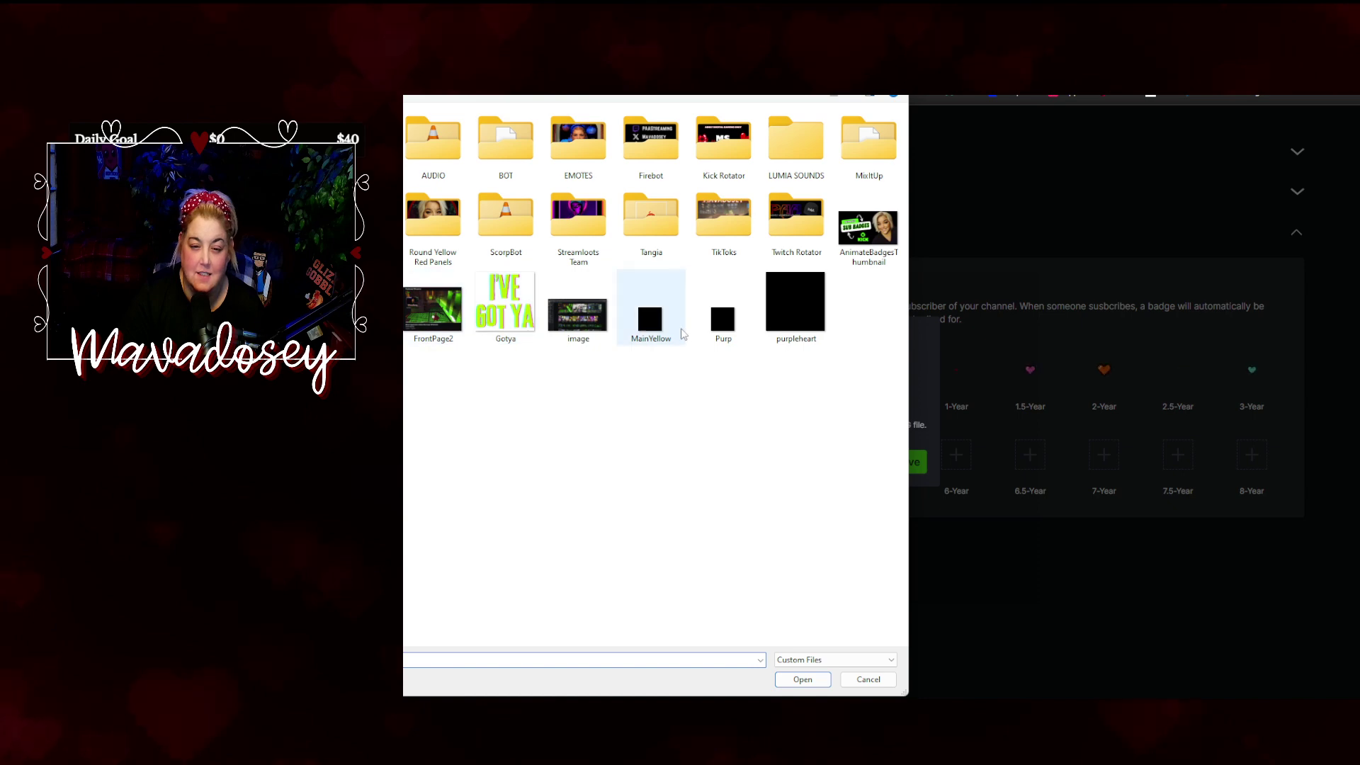
{"action": "key", "text": "Return"}
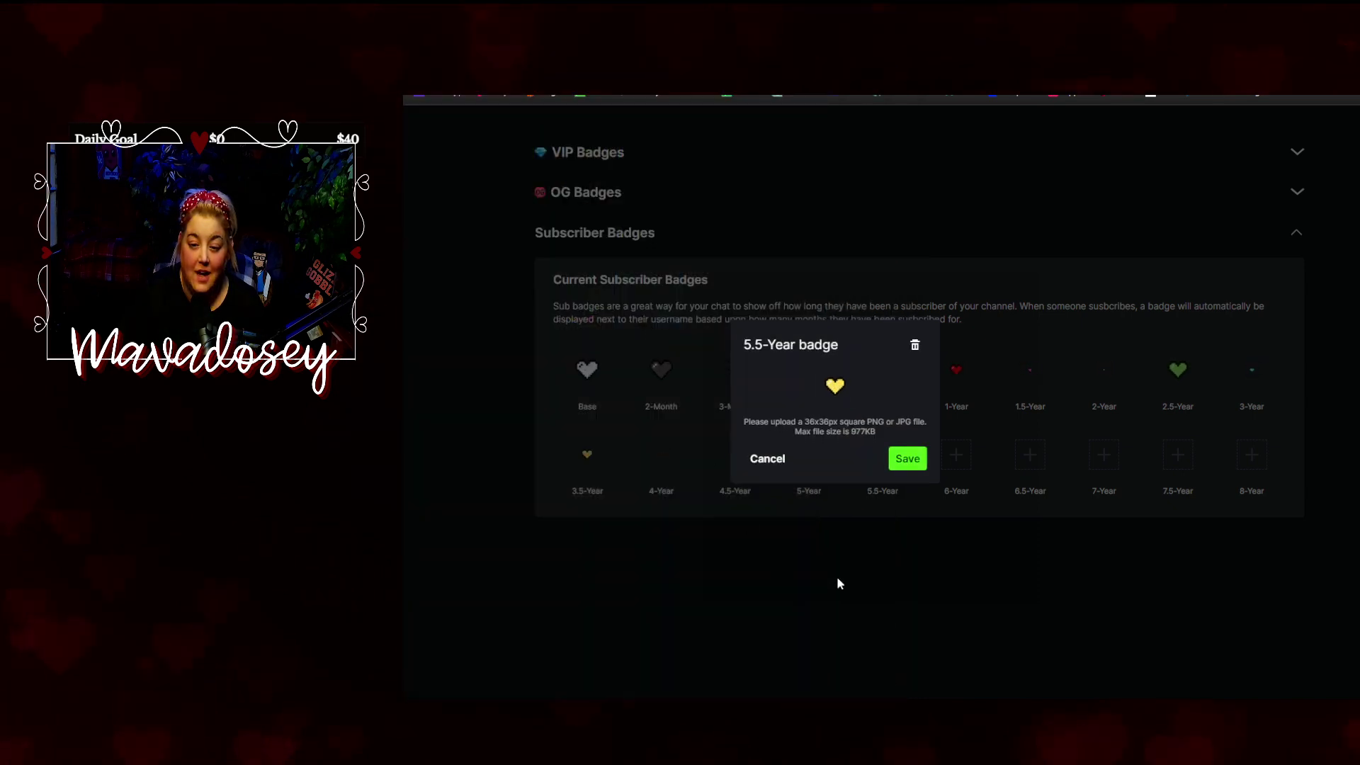
{"action": "left_click", "coordinate": [907, 461]}
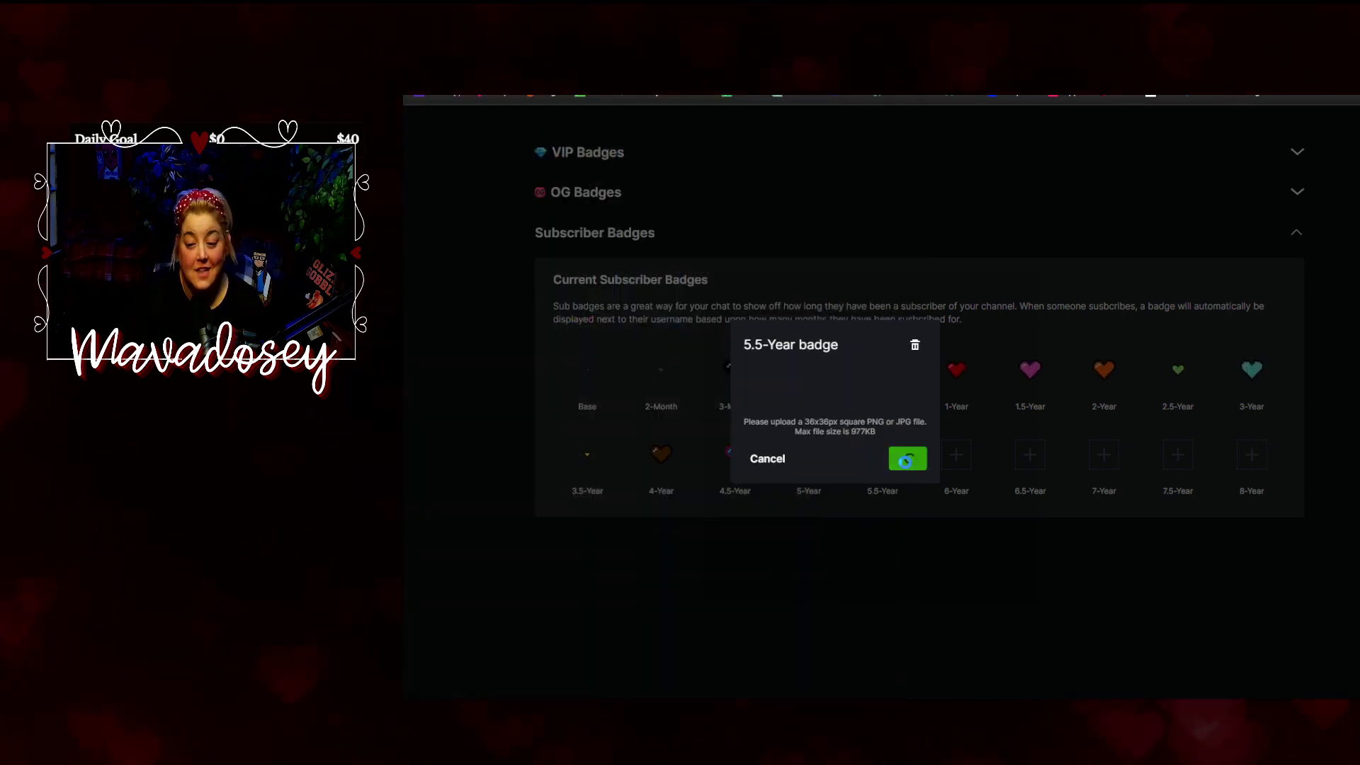